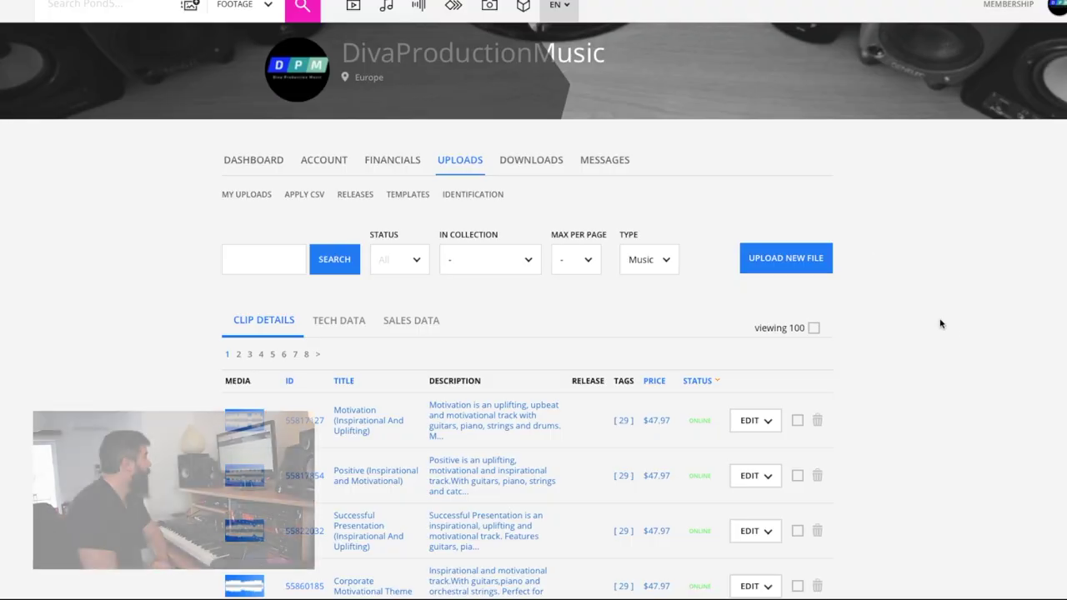
Review the titles, descriptions, tag counts and prices of the music tracks on the first page of uploads.
scroll(940, 255, "down", 5)
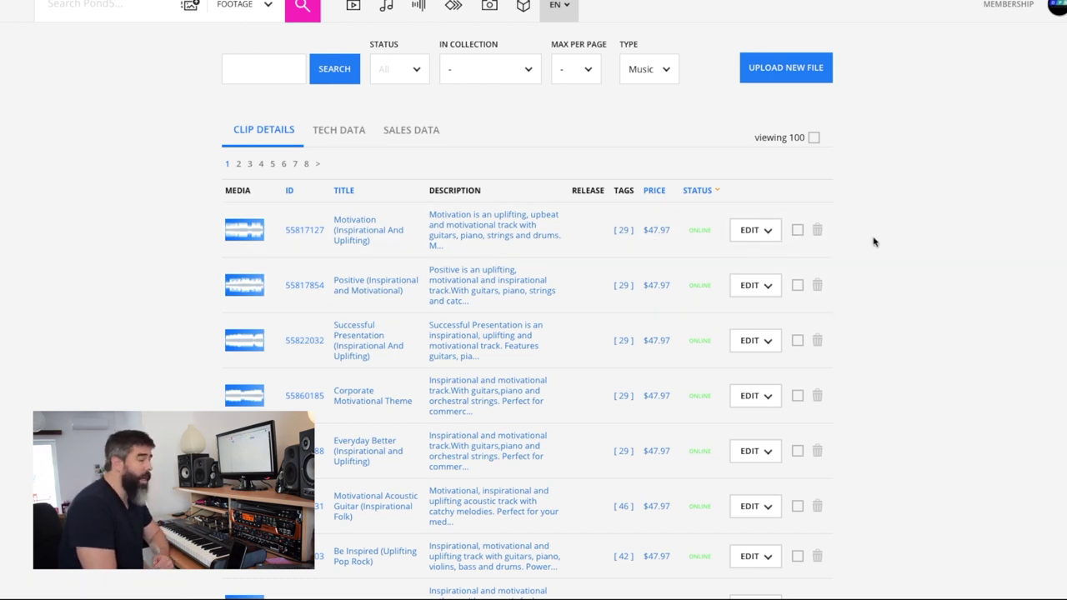
scroll(883, 245, "down", 2)
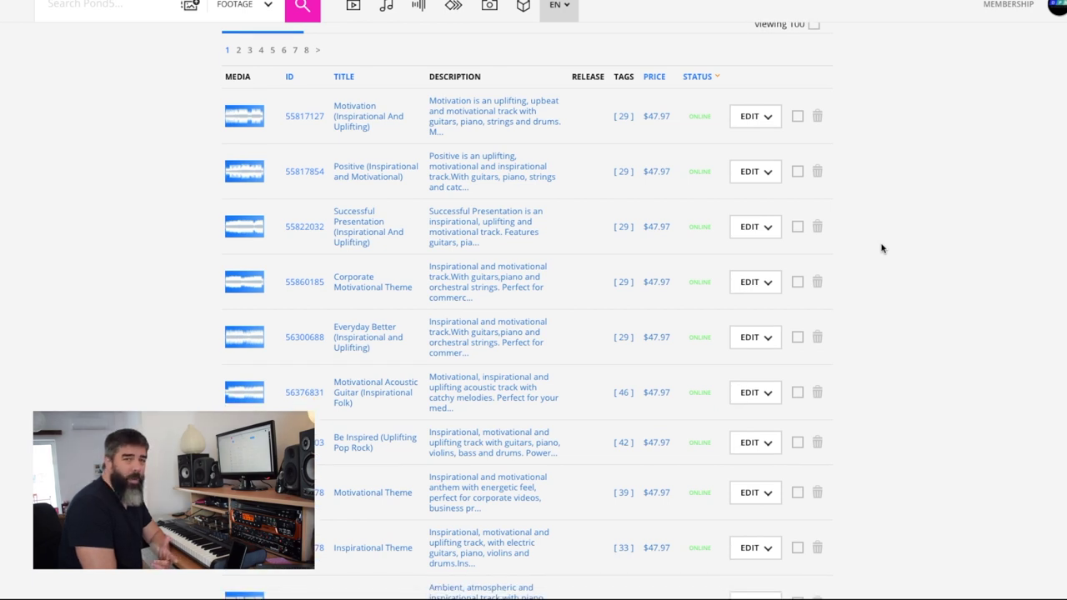
scroll(881, 248, "down", 1)
scroll(882, 247, "down", 1)
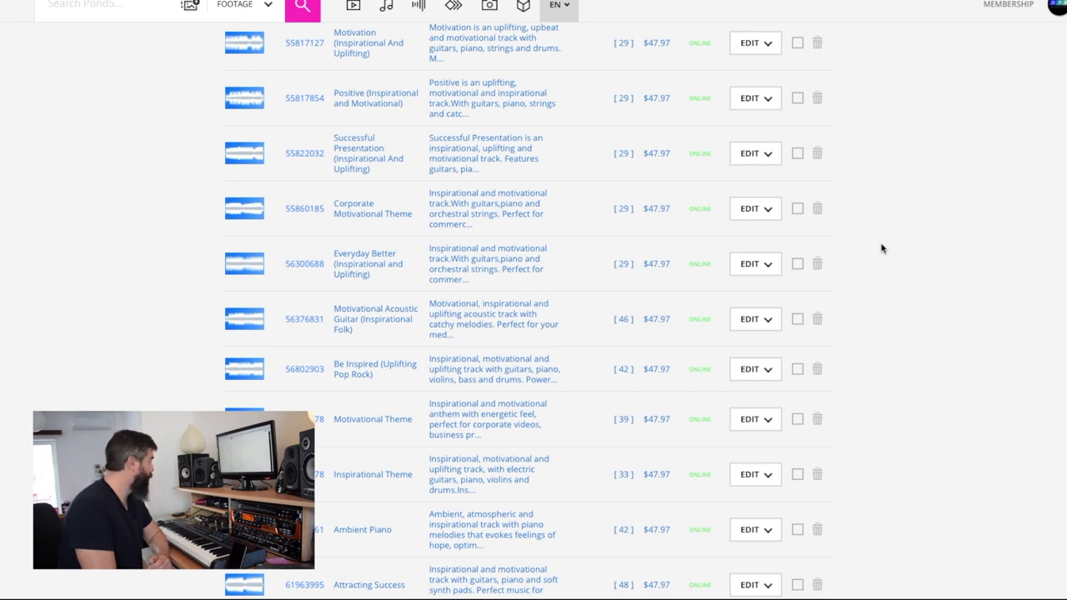
scroll(881, 247, "down", 1)
scroll(882, 247, "down", 5)
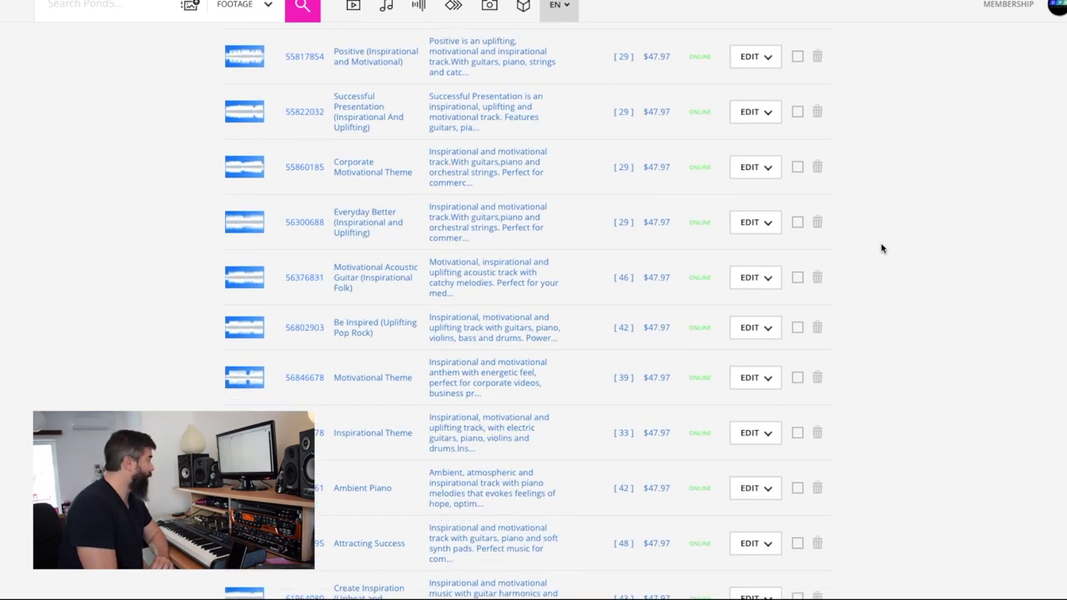
scroll(881, 248, "down", 12)
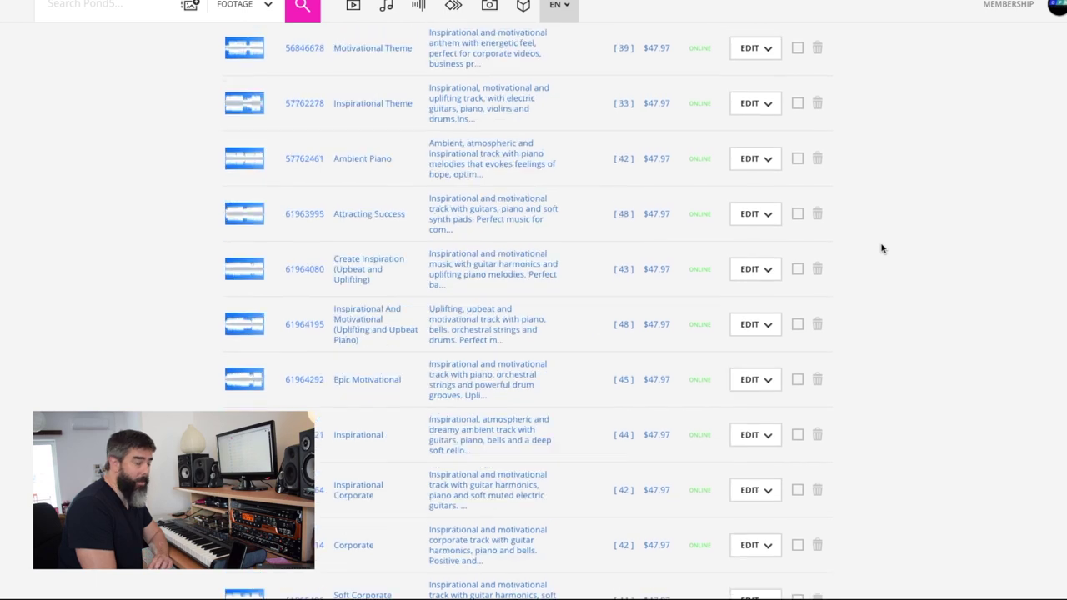
scroll(882, 247, "down", 8)
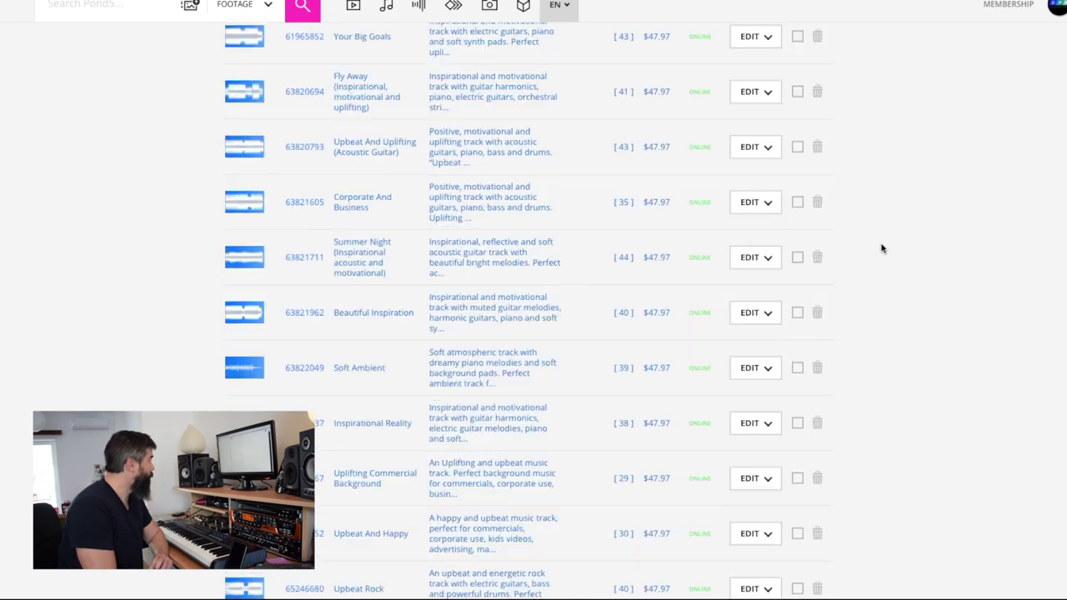
scroll(882, 247, "down", 10)
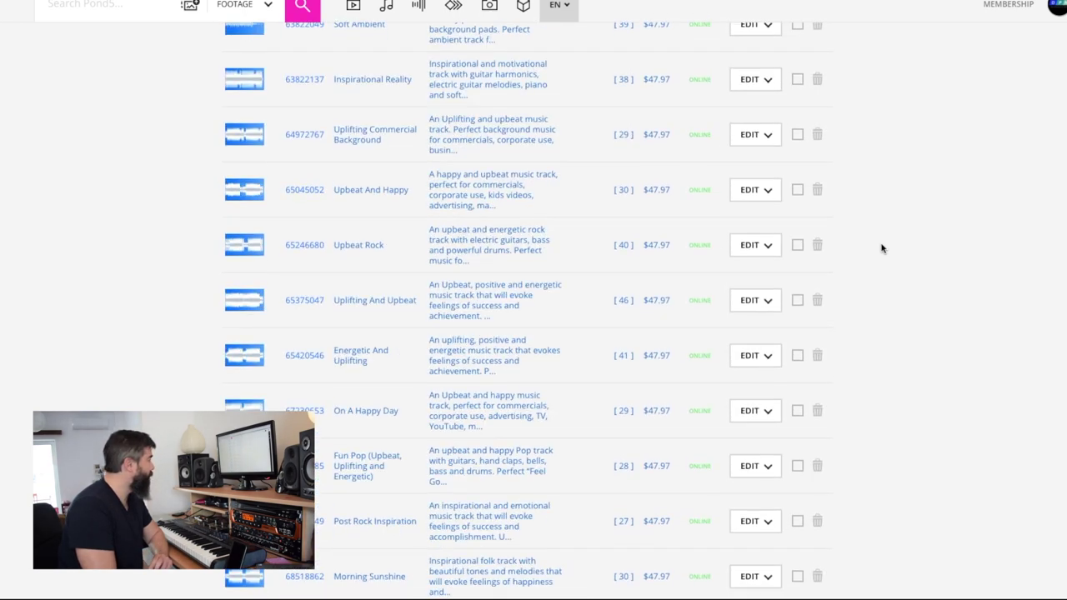
scroll(881, 247, "down", 8)
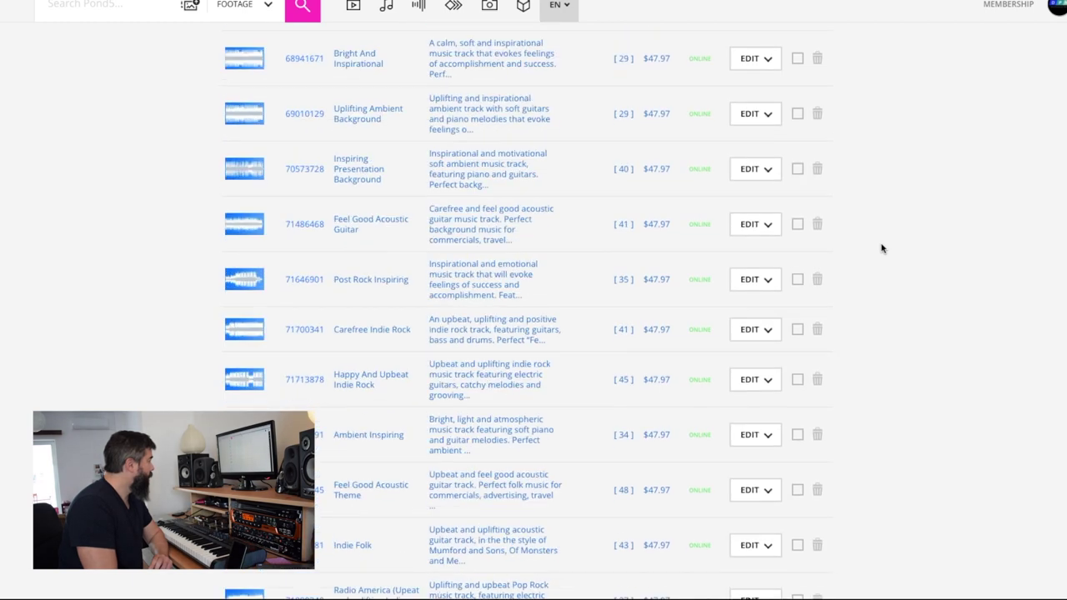
scroll(881, 248, "down", 10)
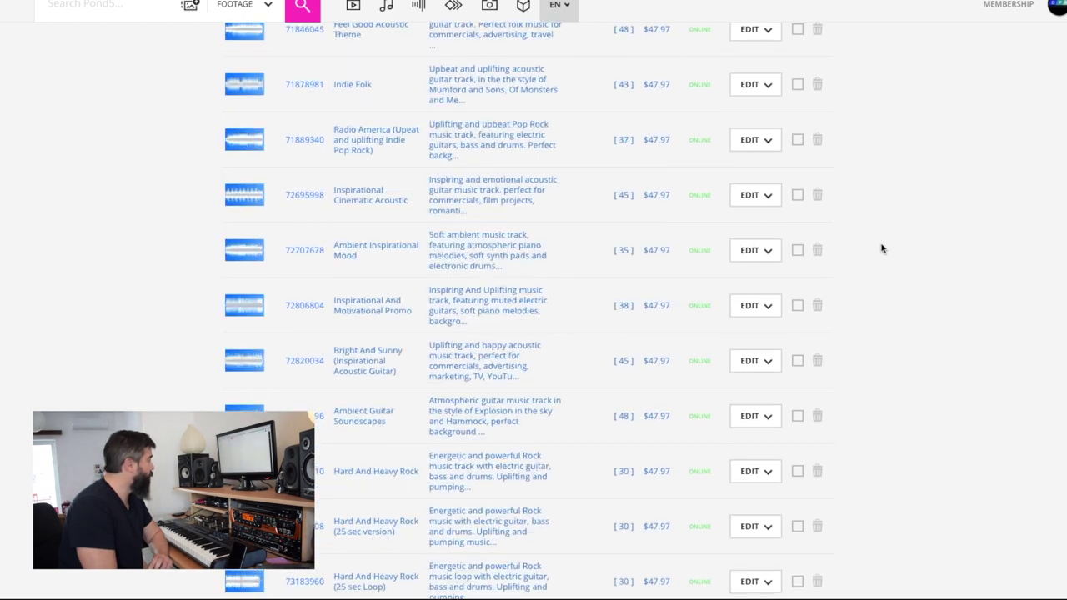
scroll(881, 248, "down", 11)
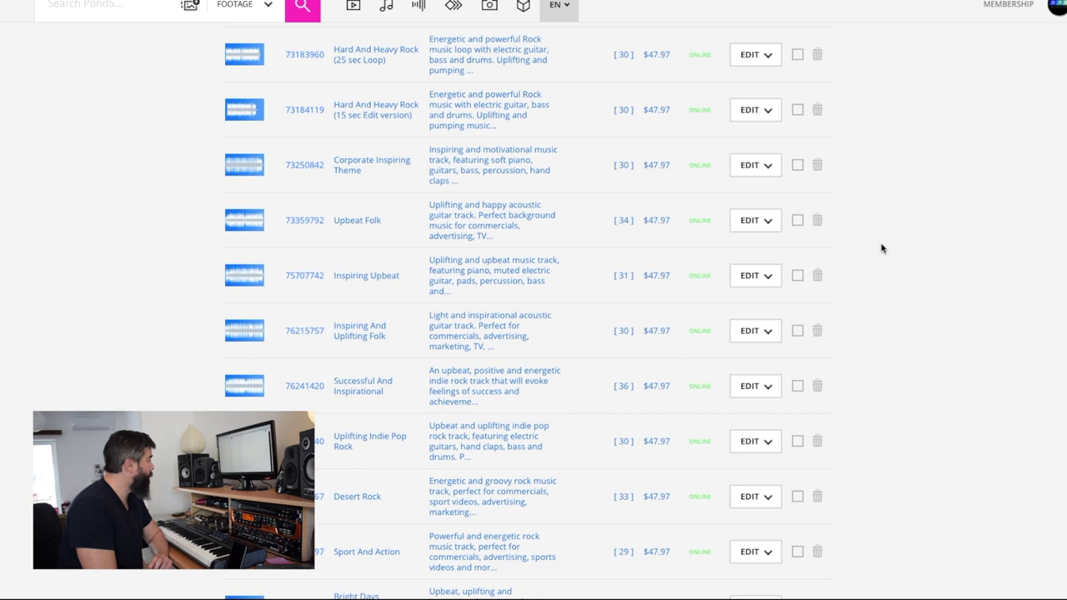
scroll(881, 248, "down", 19)
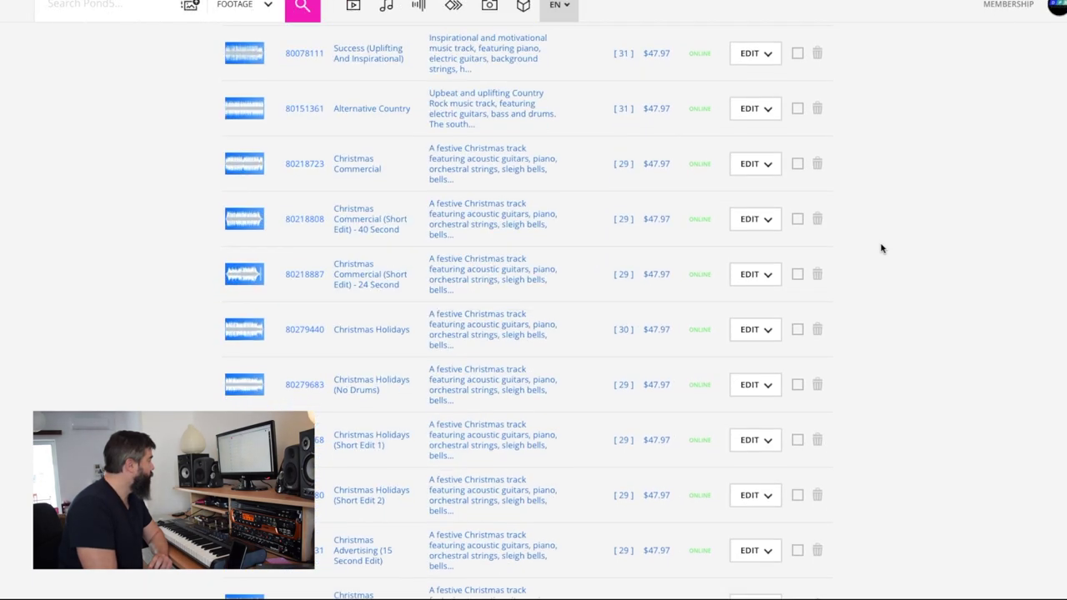
scroll(881, 248, "down", 7)
scroll(882, 247, "up", 1)
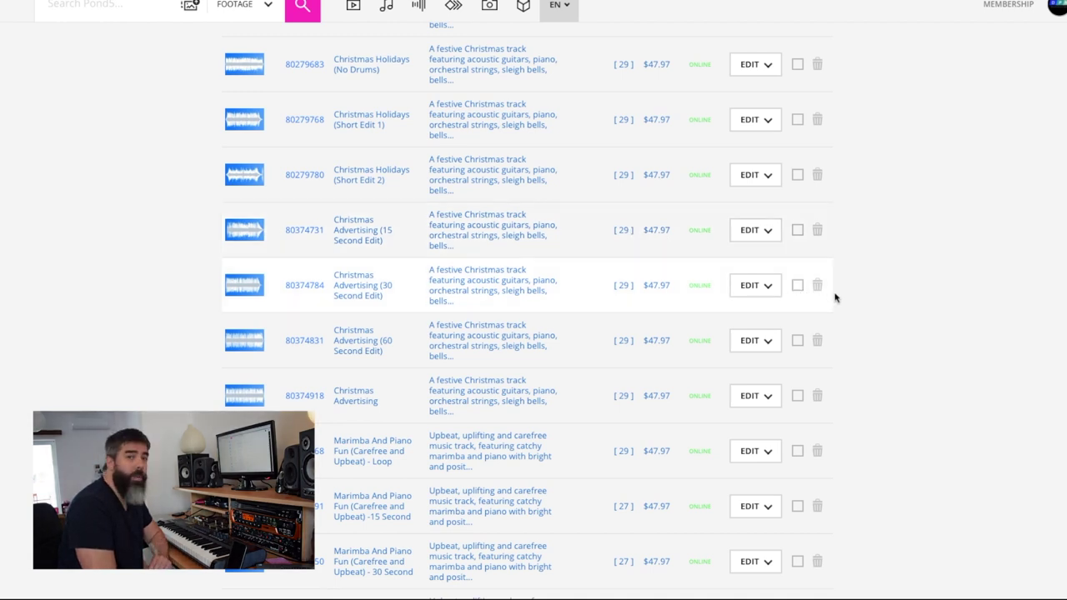
scroll(897, 300, "down", 3)
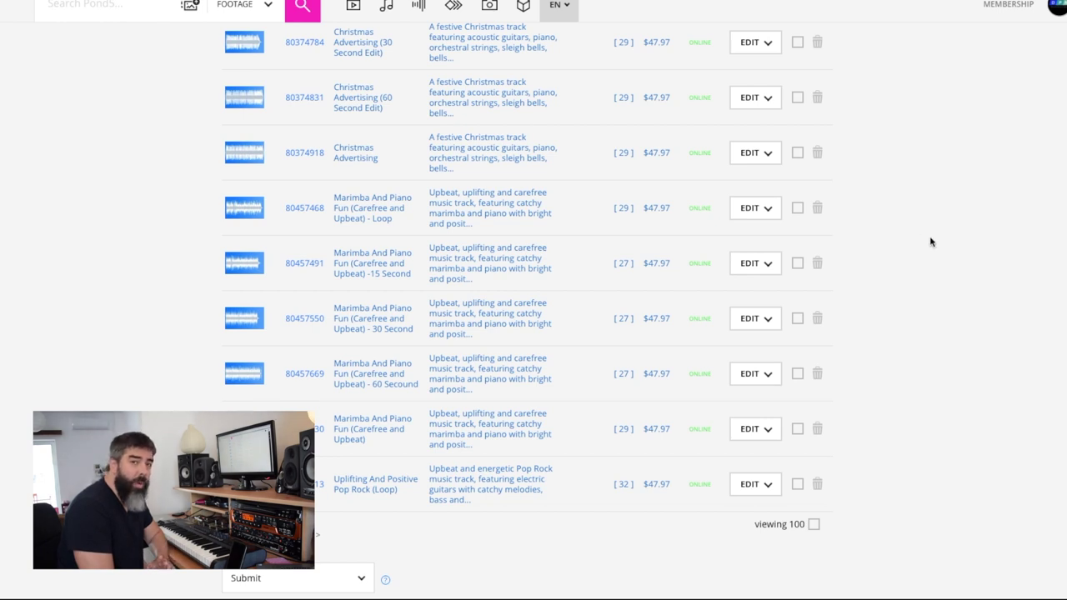
scroll(931, 241, "down", 2)
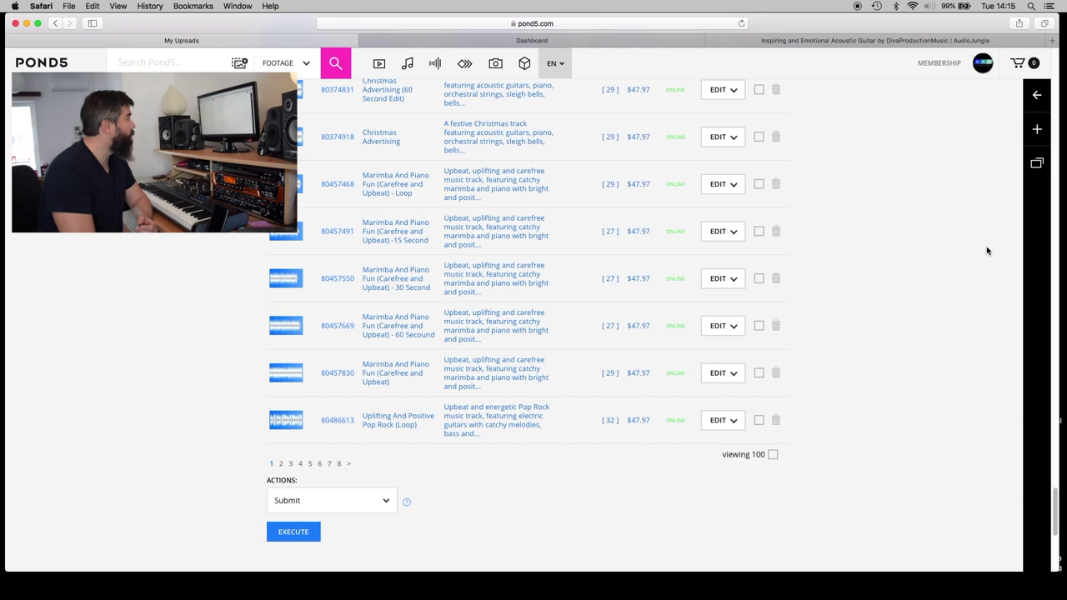
scroll(914, 242, "up", 15)
scroll(914, 243, "up", 10)
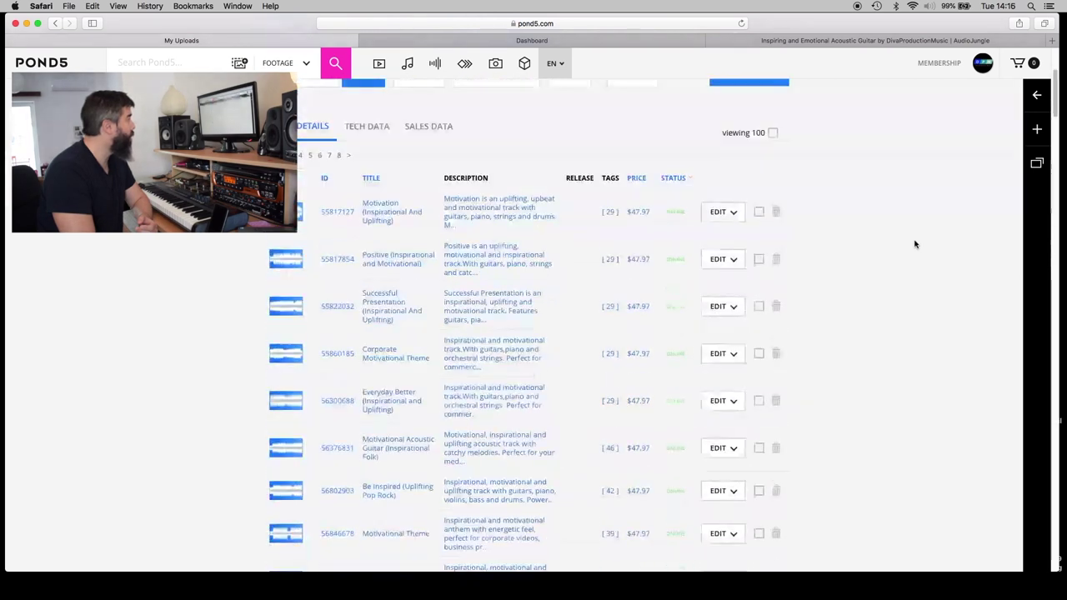
scroll(1054, 92, "up", 3)
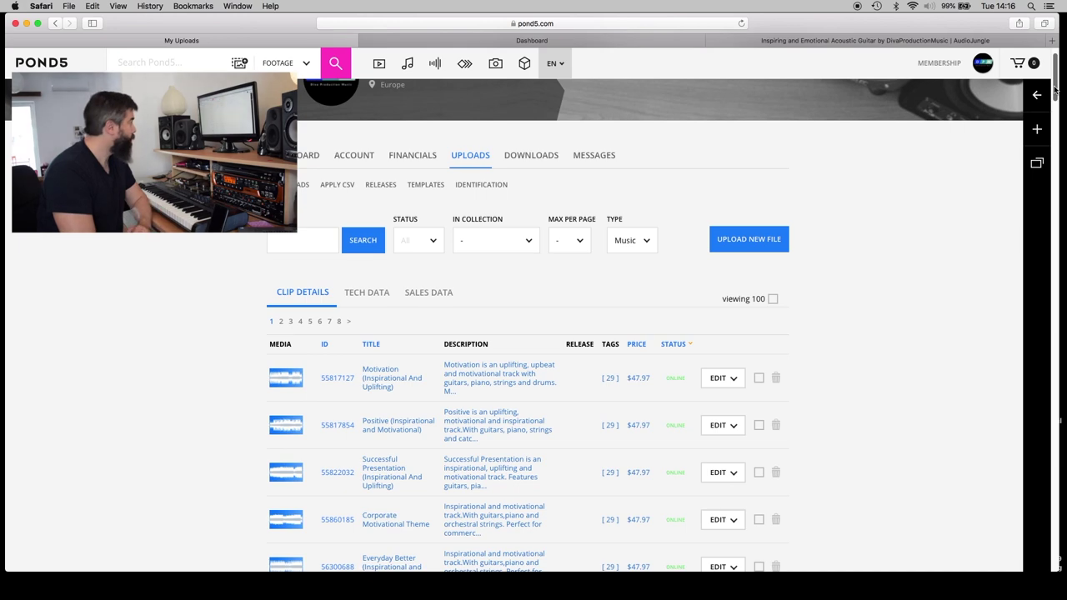
Choose the Set Price batch action for the uploads and select all 100 tracks on the page.
left_click_drag(1054, 90, 1056, 546)
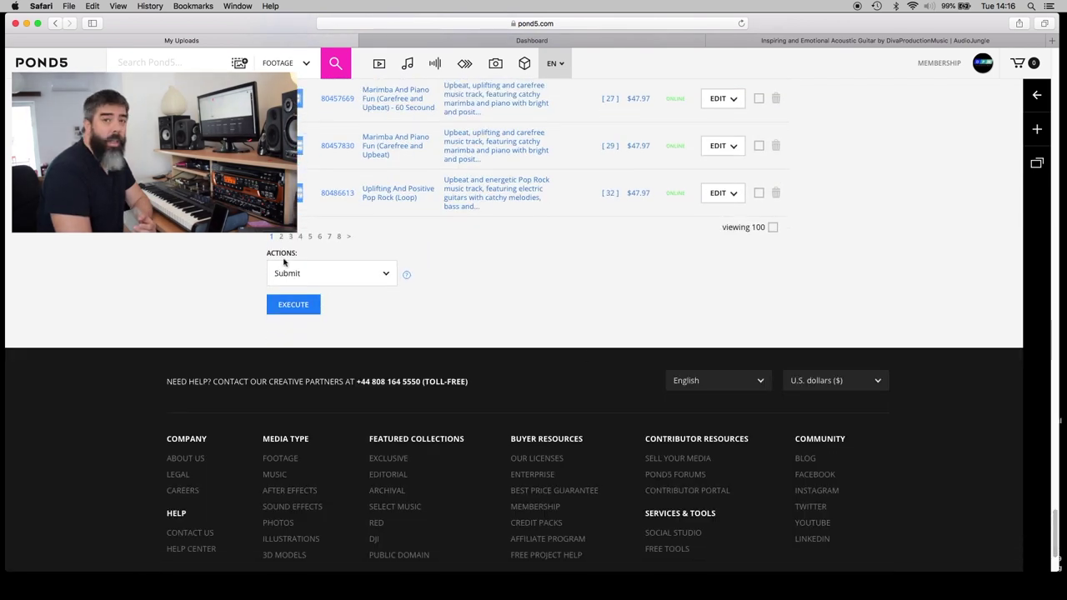
left_click(372, 275)
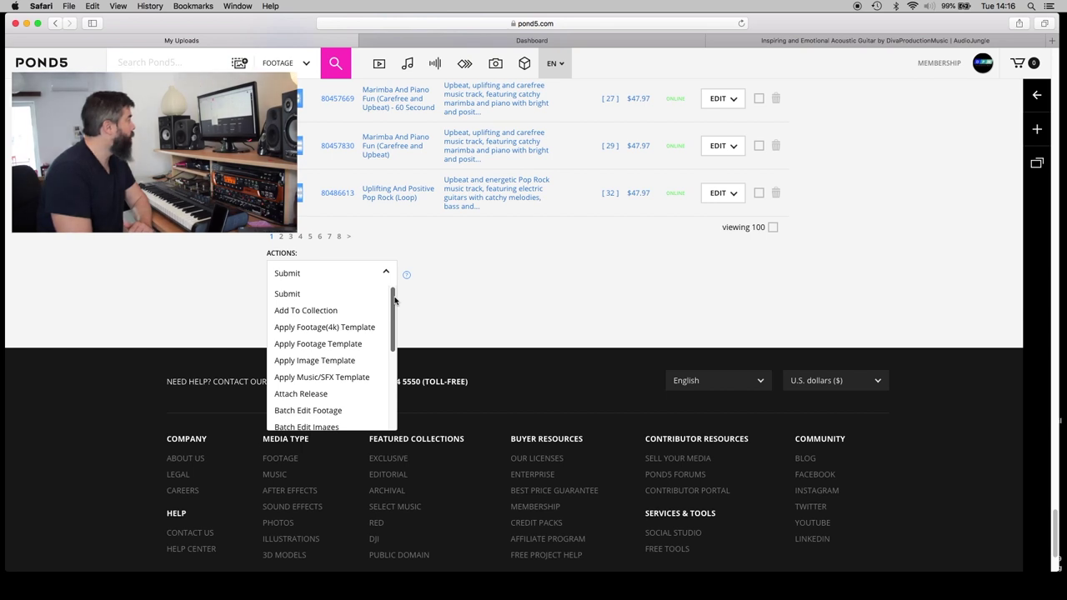
scroll(325, 342, "down", 5)
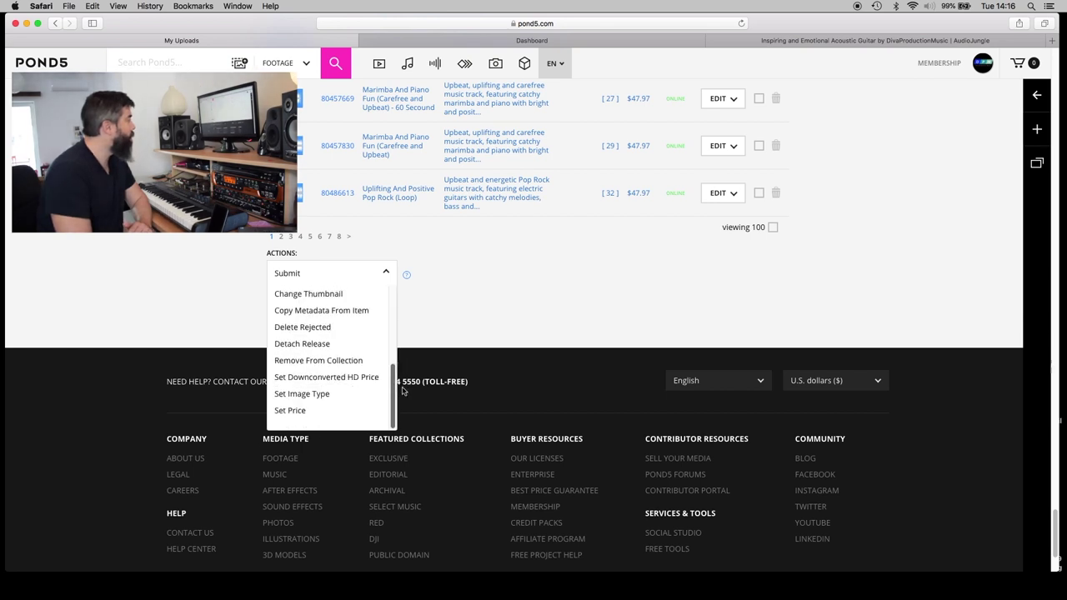
left_click(285, 414)
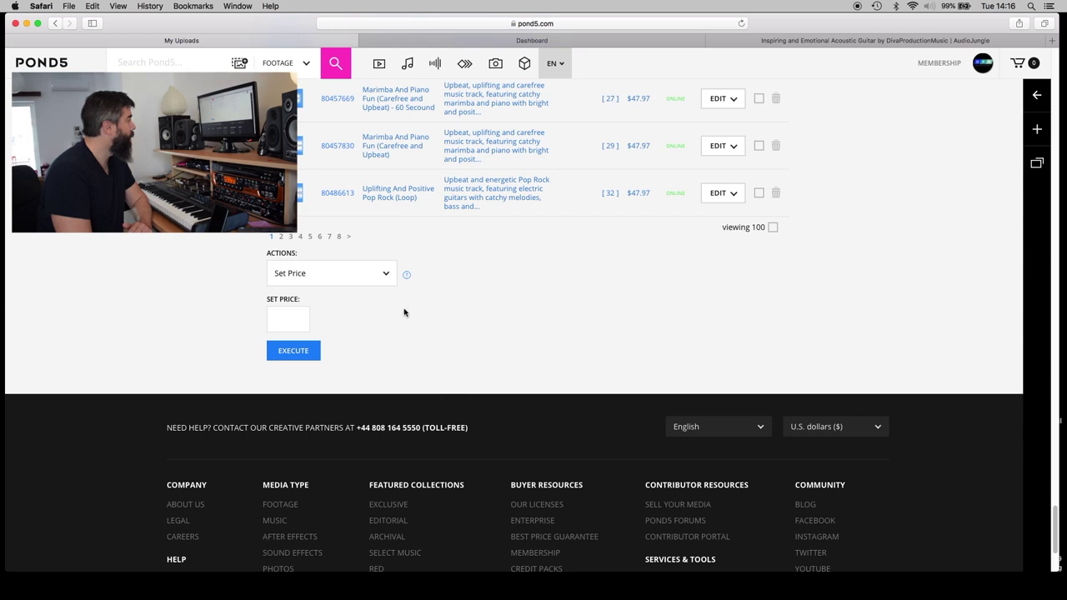
left_click(773, 227)
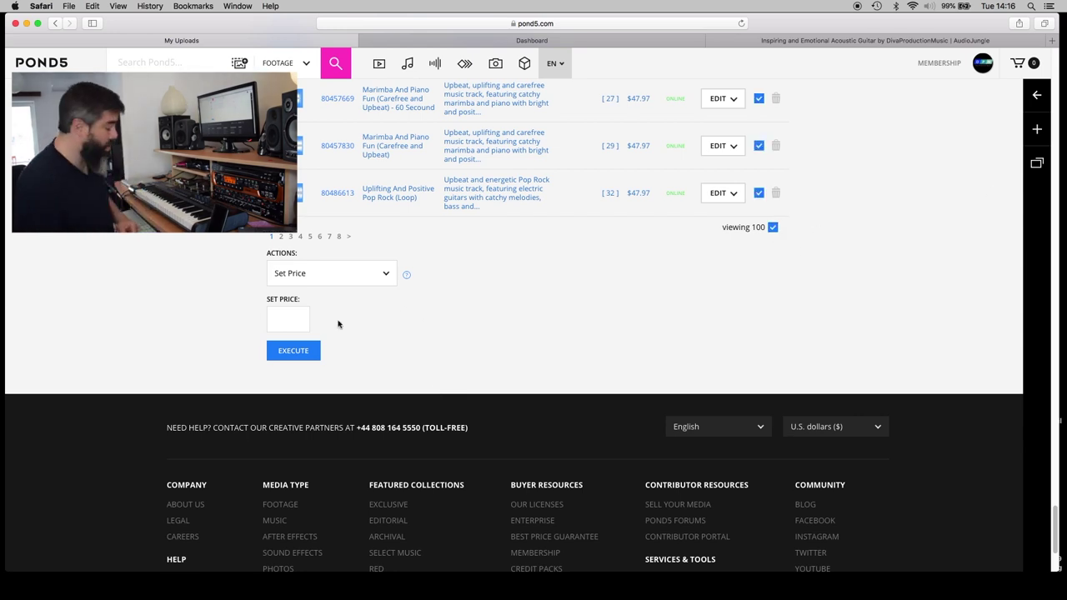
Enter 47.97 as the batch price for the selected tracks, check the selection, and clear the price again.
left_click(291, 319)
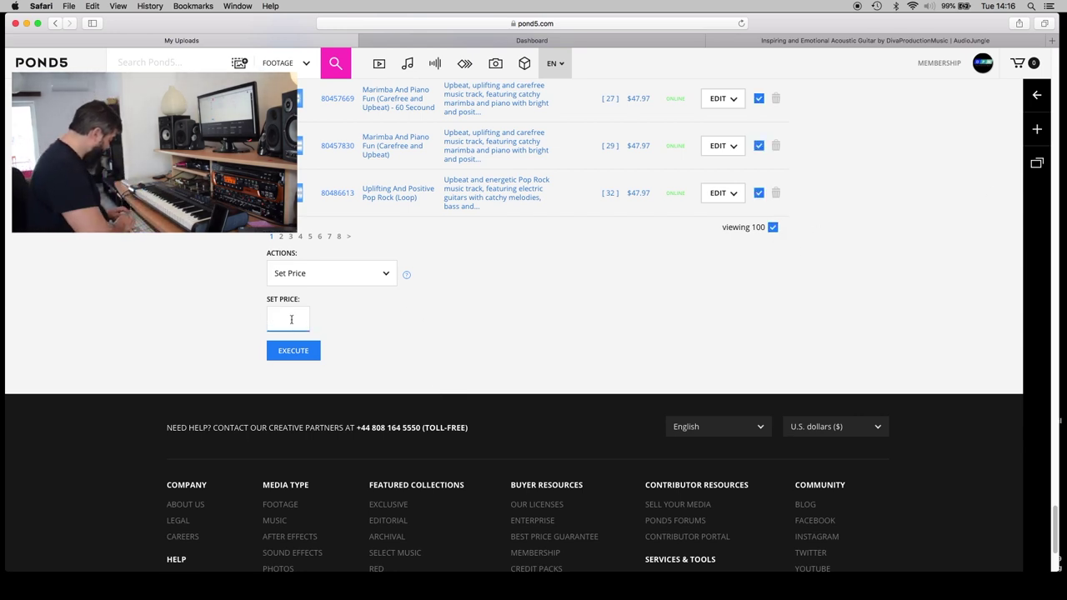
type("47.97")
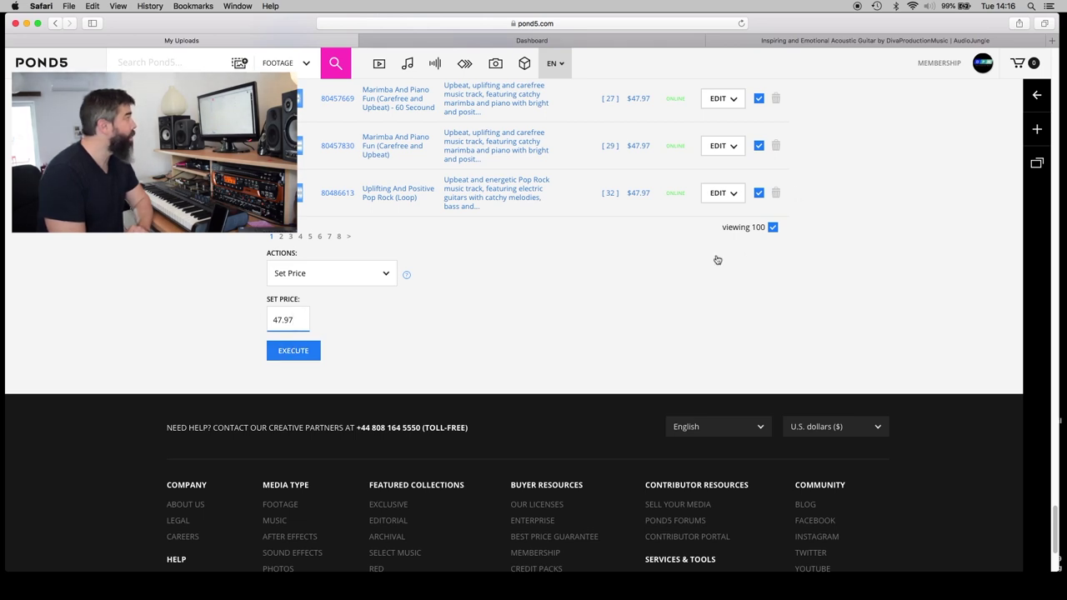
scroll(752, 231, "up", 5)
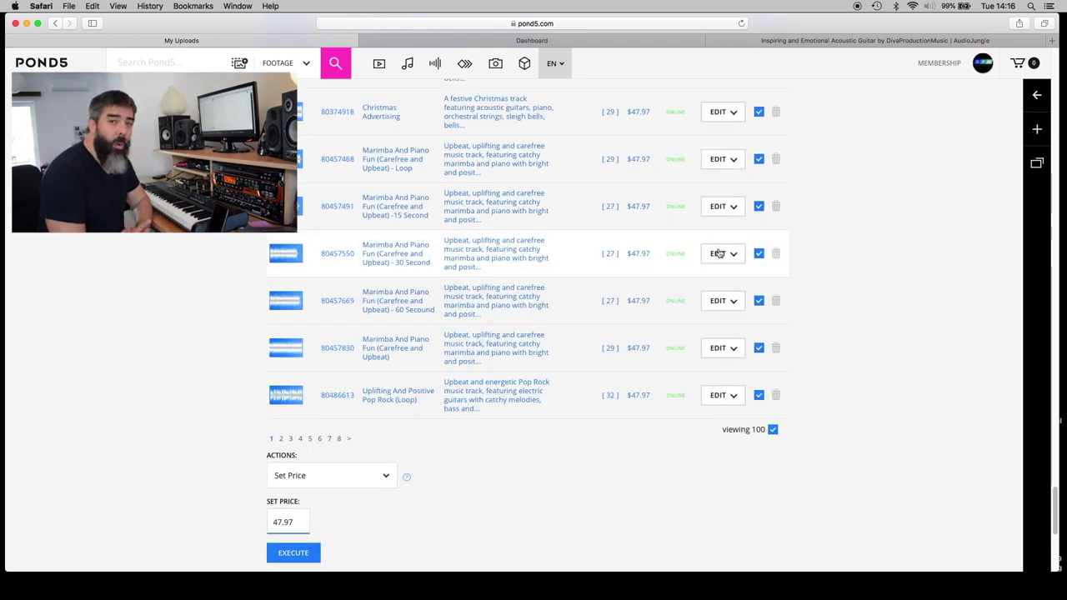
scroll(714, 247, "down", 2)
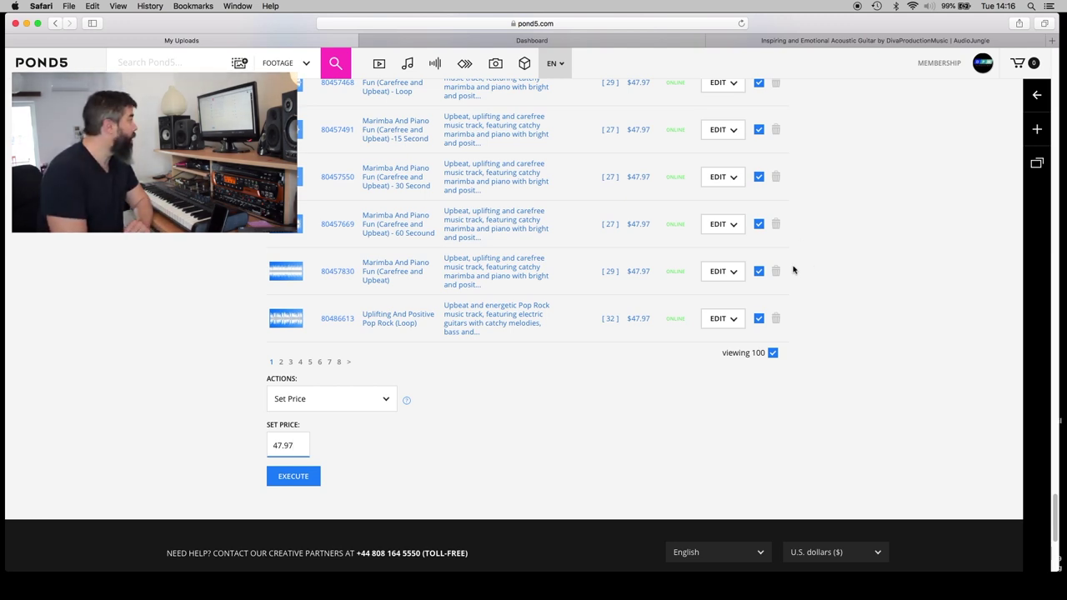
left_click_drag(296, 445, 267, 446)
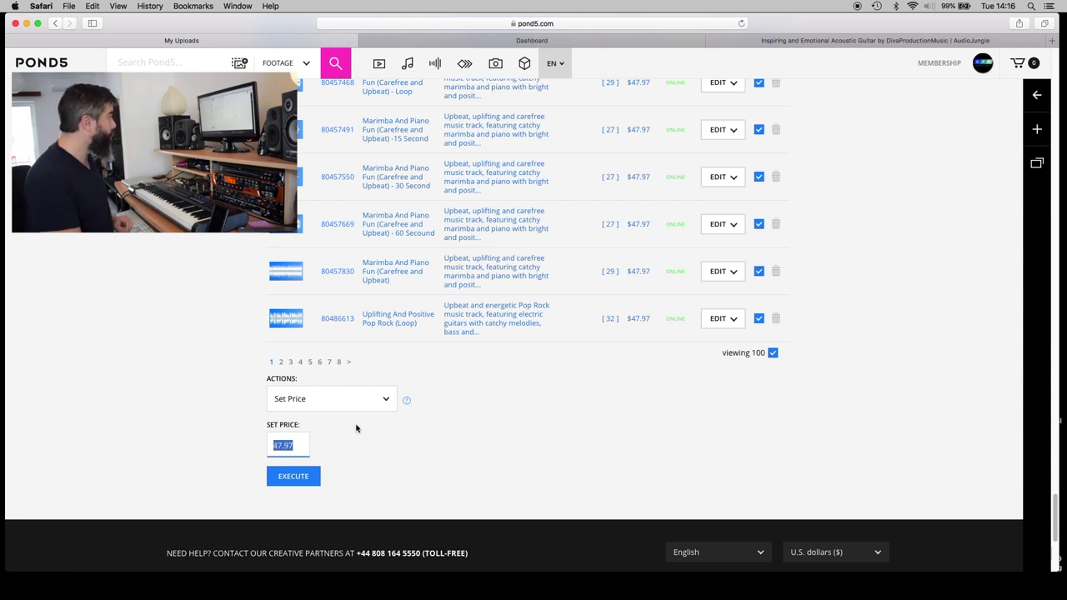
key("BackSpace")
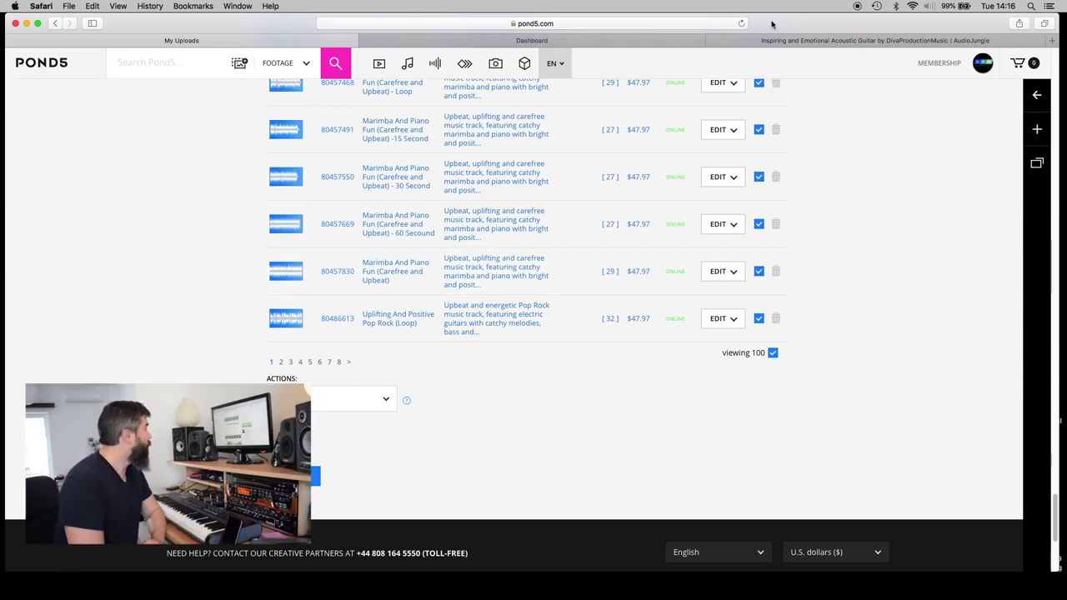
Switch to the AudioJungle page of Inspiring and Emotional Acoustic Guitar and show the Music Broadcast (1 Million) license price.
left_click(781, 40)
scroll(874, 279, "up", 2)
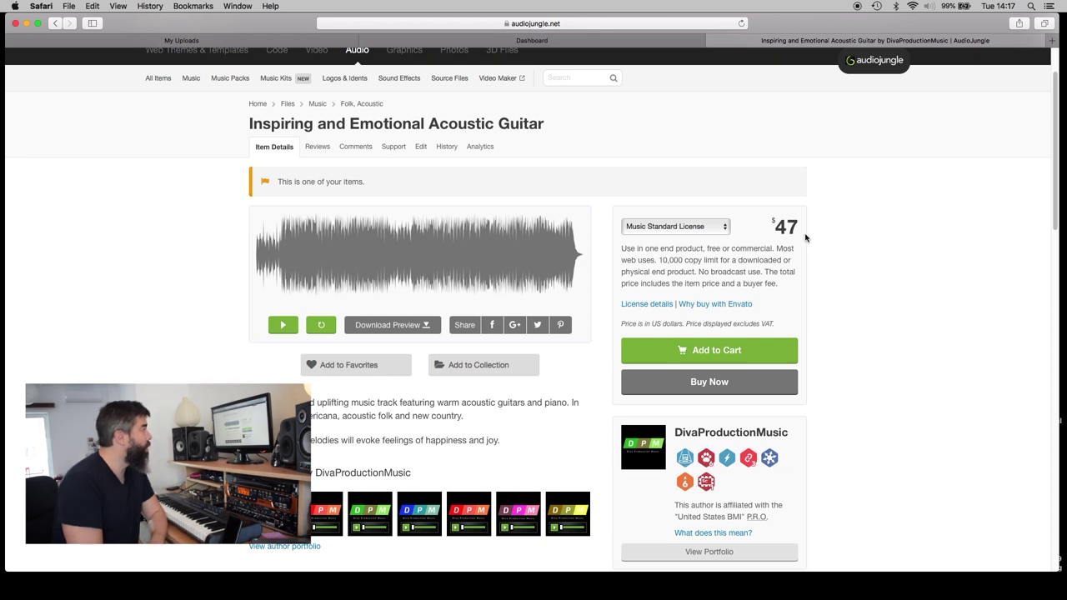
left_click(727, 233)
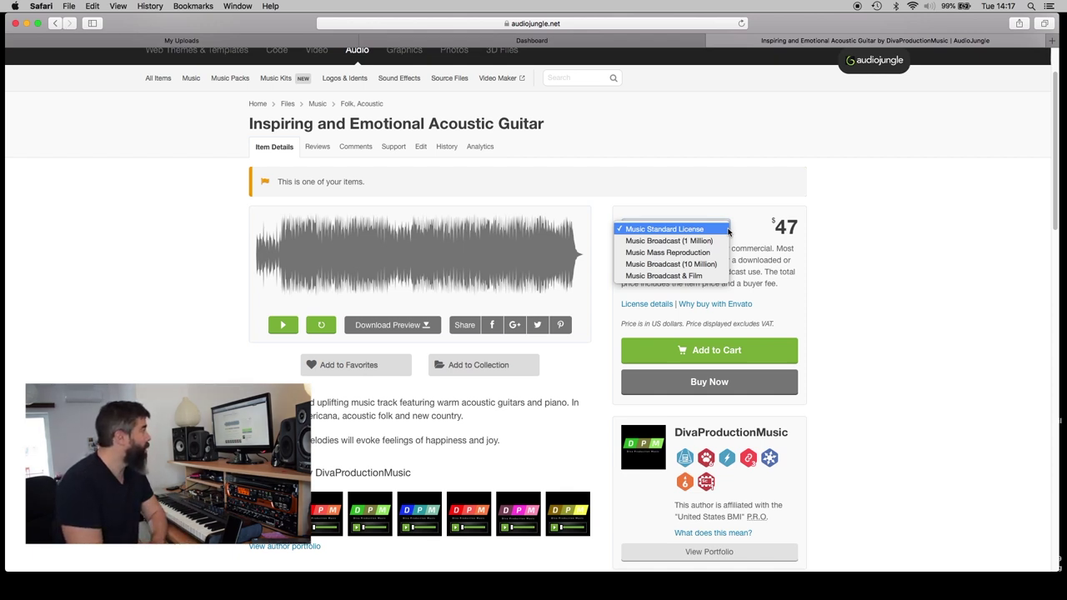
left_click(688, 241)
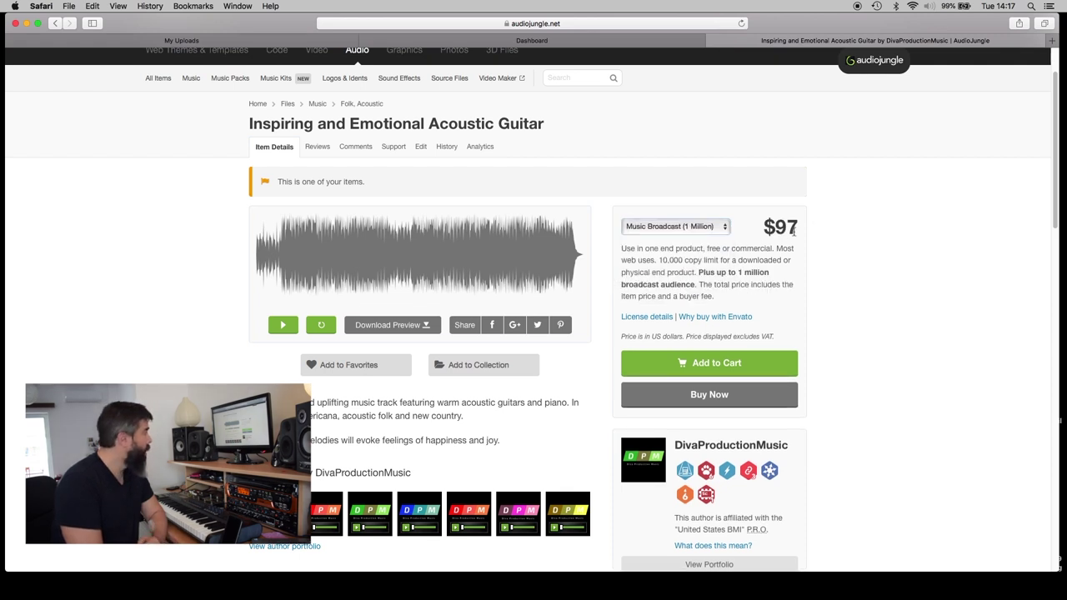
Show the track's Music Mass Reproduction, Music Broadcast (10 Million) and Music Broadcast & Film license prices in turn.
left_click(723, 228)
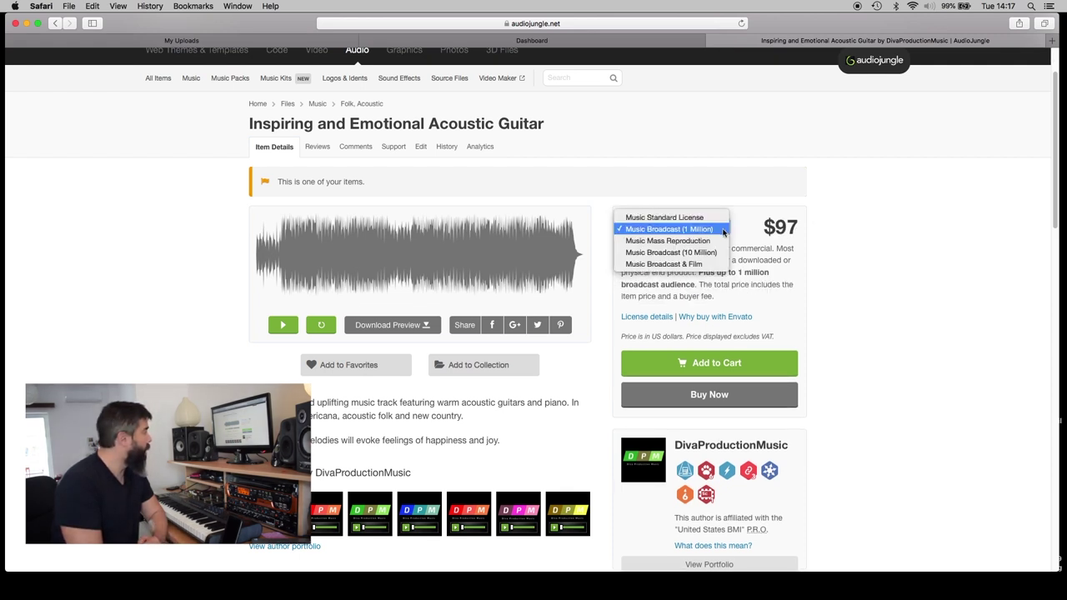
key("Escape")
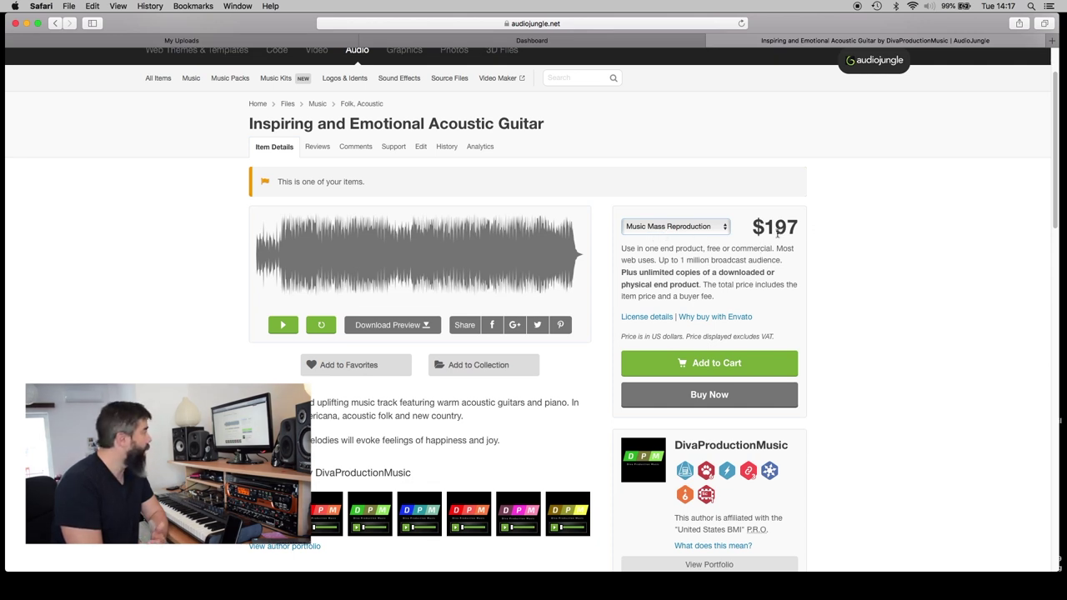
left_click(725, 228)
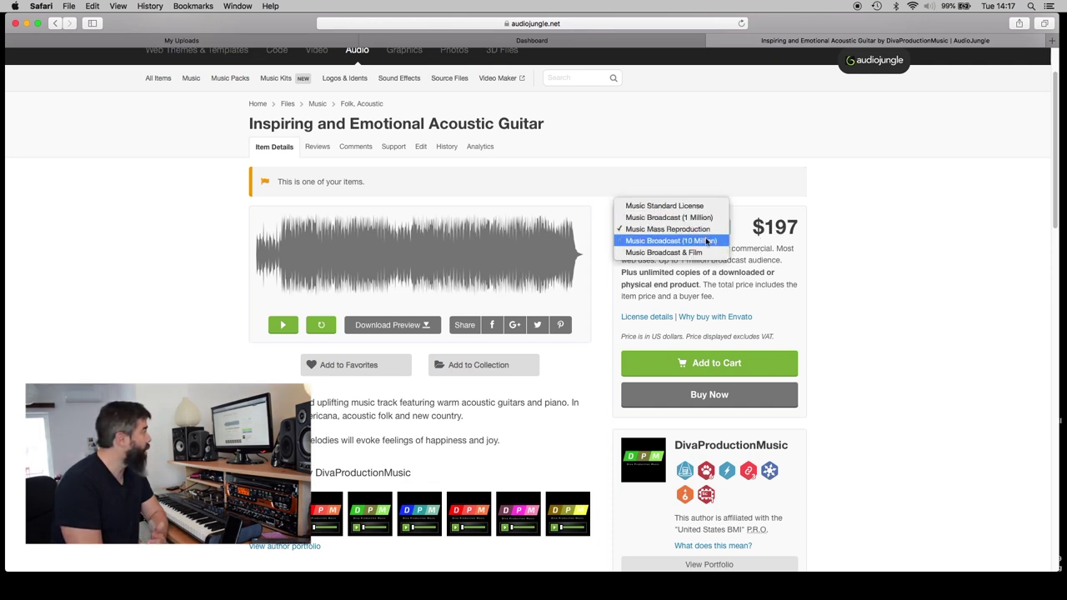
left_click(708, 241)
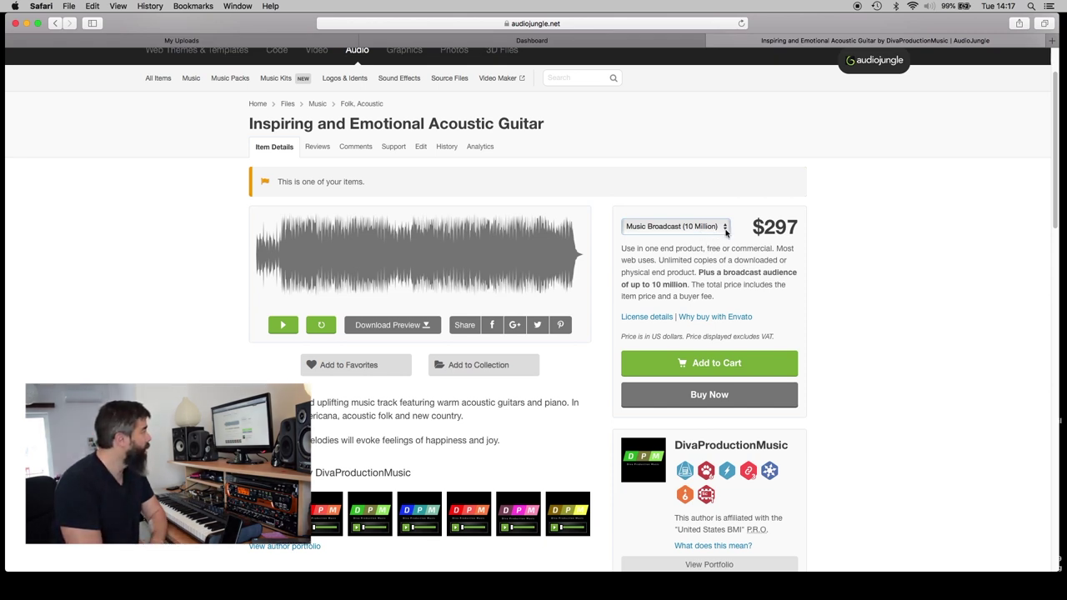
left_click(722, 233)
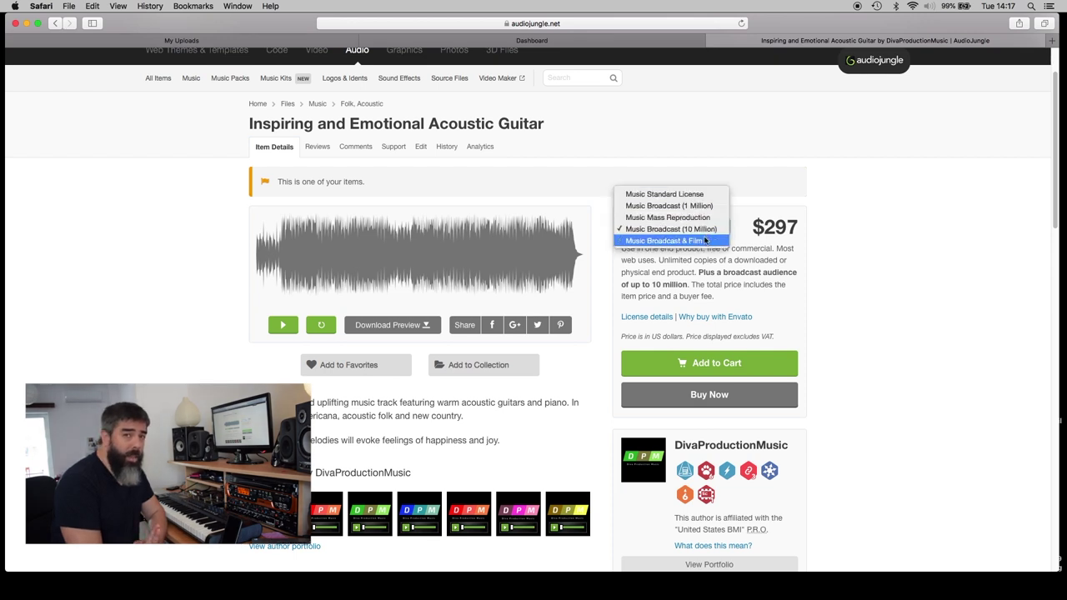
left_click(703, 240)
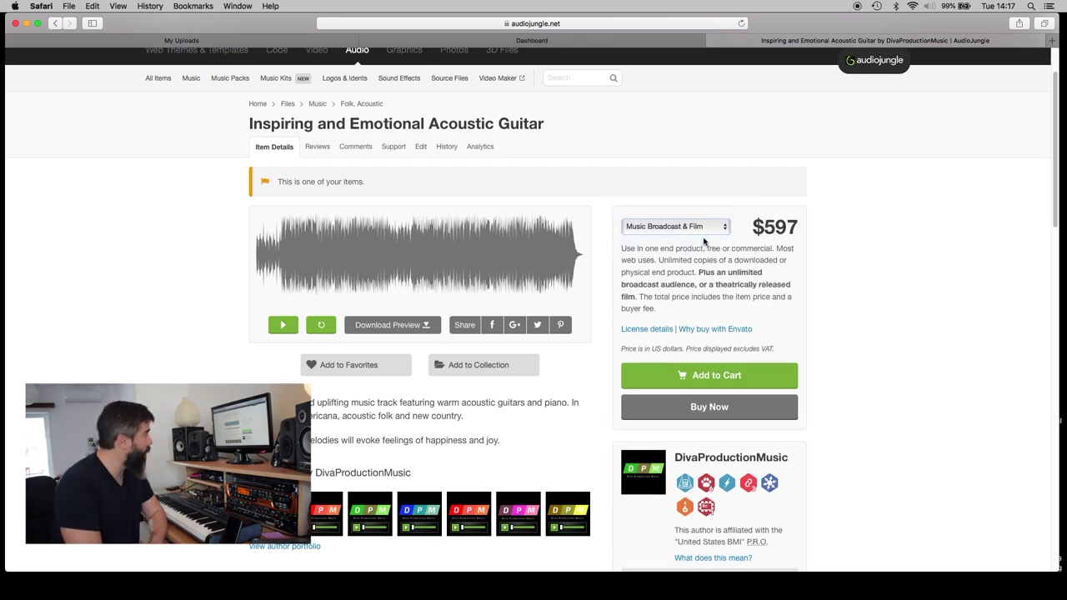
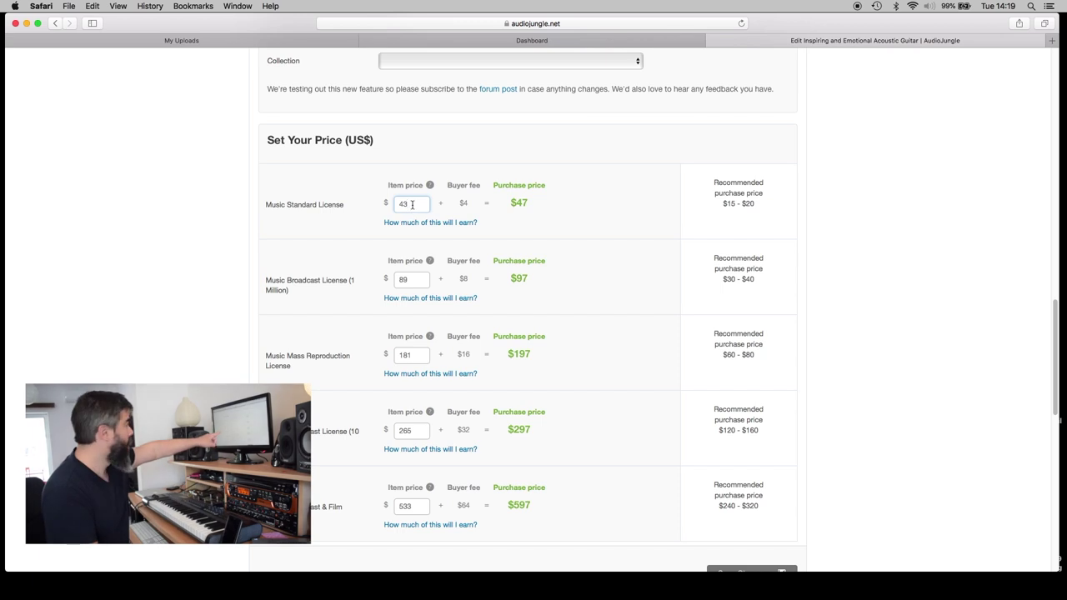
Open the earnings breakdown for the Music Standard License and set its item price to $15.
left_click(428, 223)
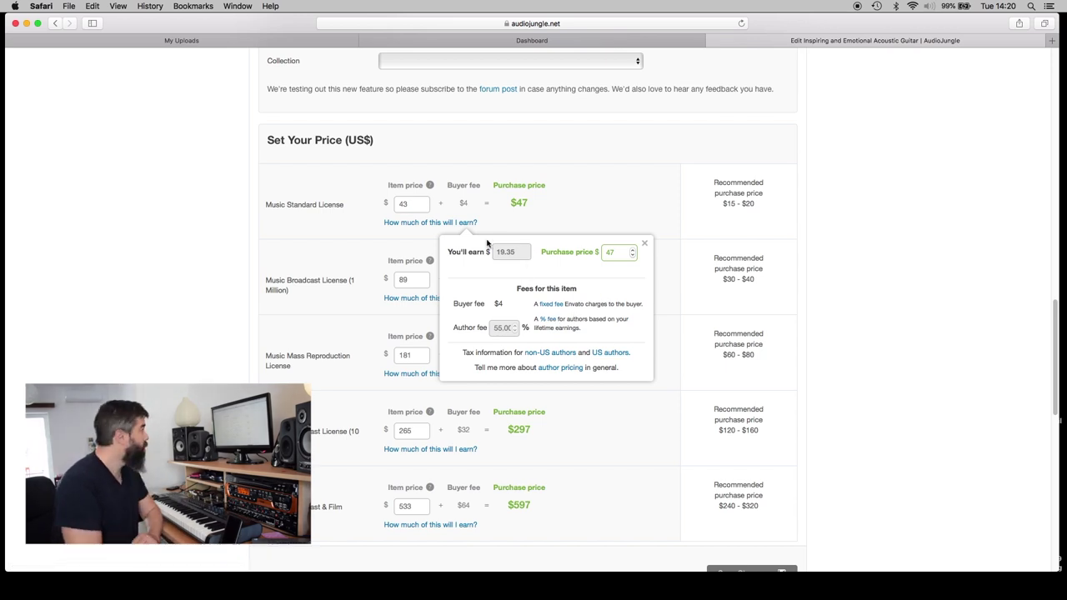
left_click(416, 206)
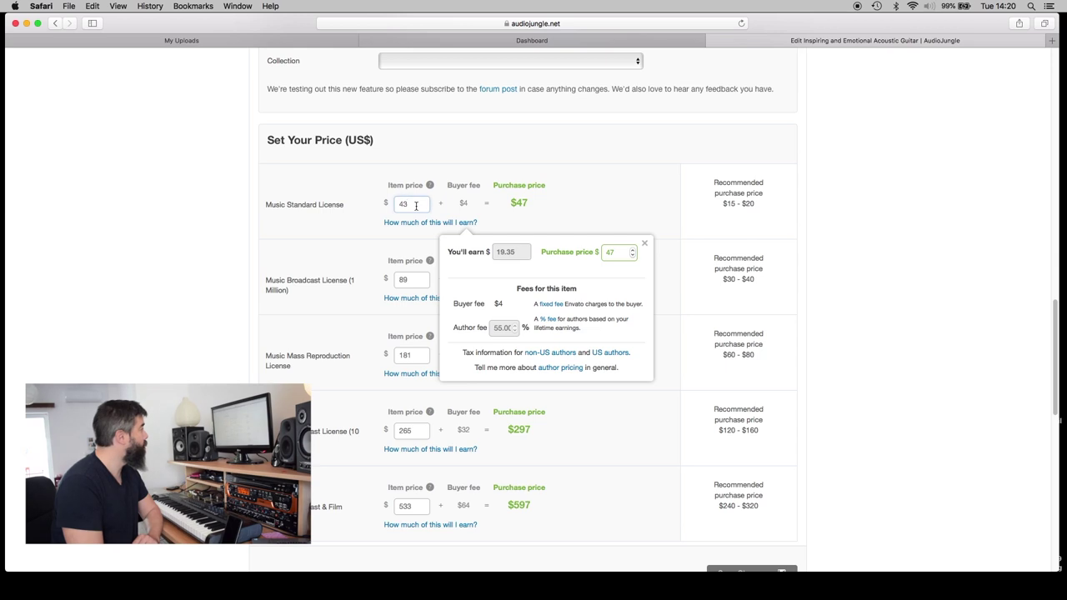
key("BackSpace")
key("BackSpace")
type("15")
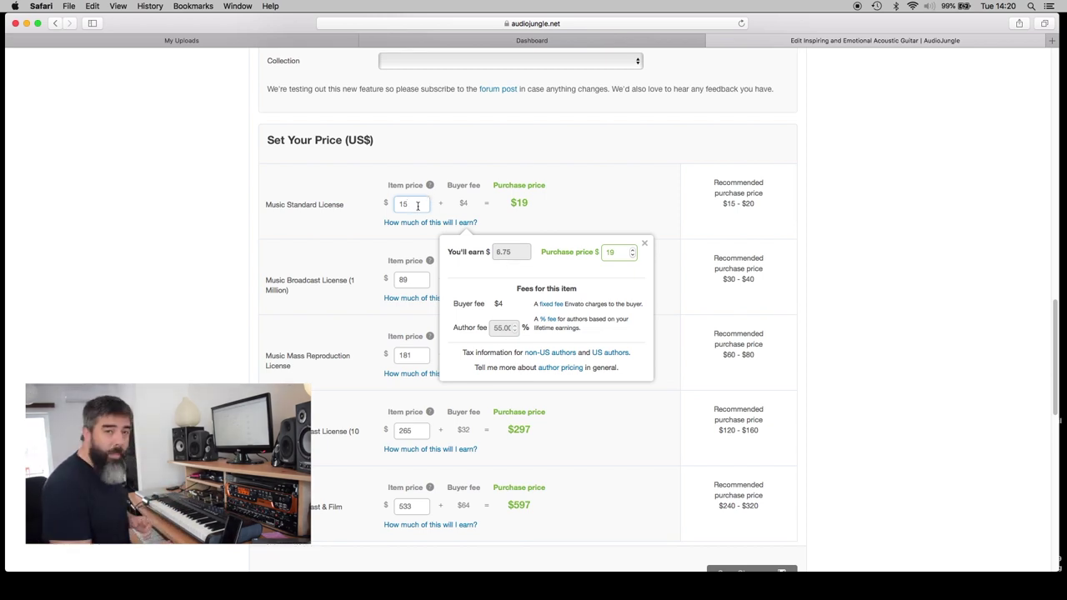
Set the Music Standard License item price back to $43 and close the earnings breakdown.
key("BackSpace")
key("BackSpace")
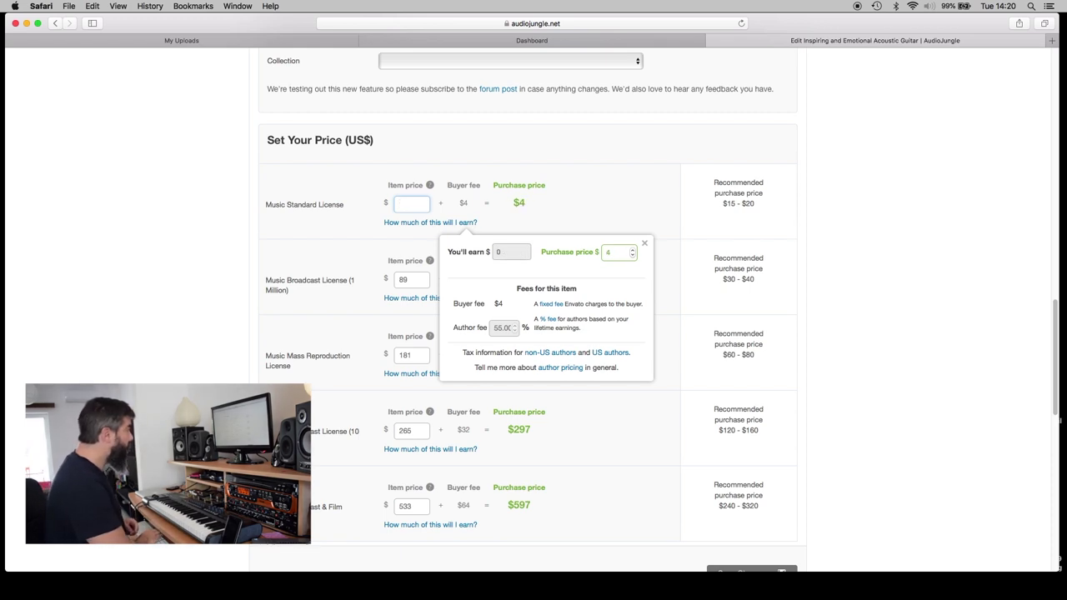
type("43")
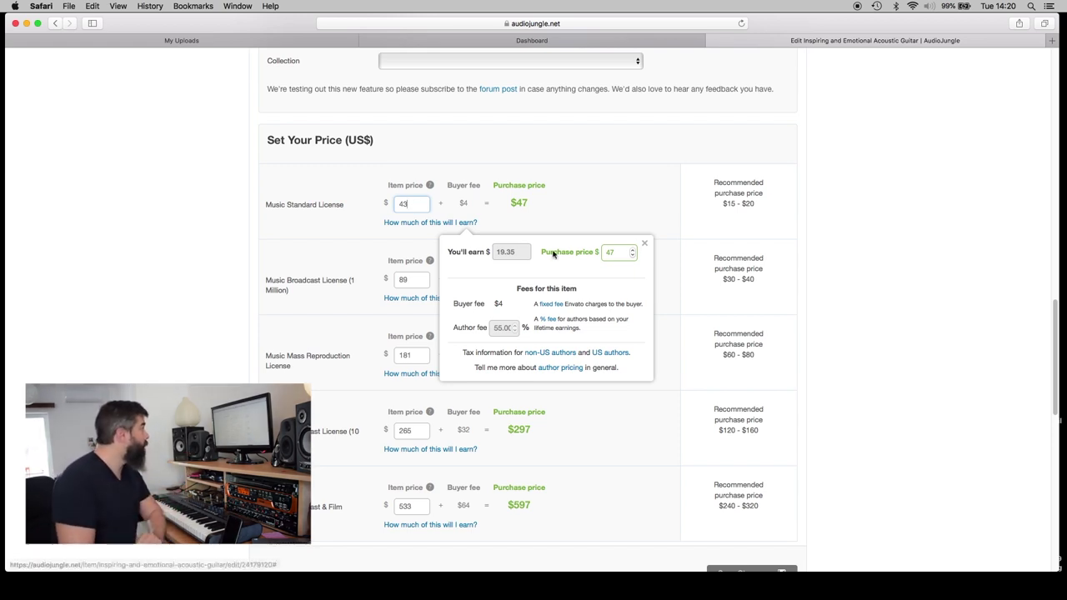
left_click(646, 244)
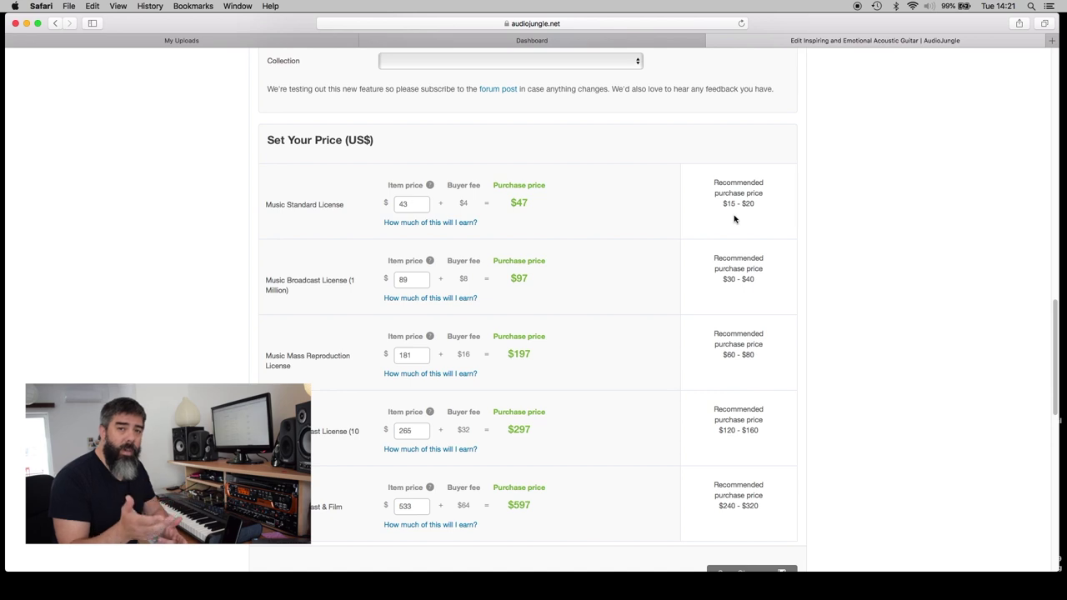
Switch to the Pond5 dashboard and examine the prices, license types and earnings of the early 2019 track sales.
left_click(517, 44)
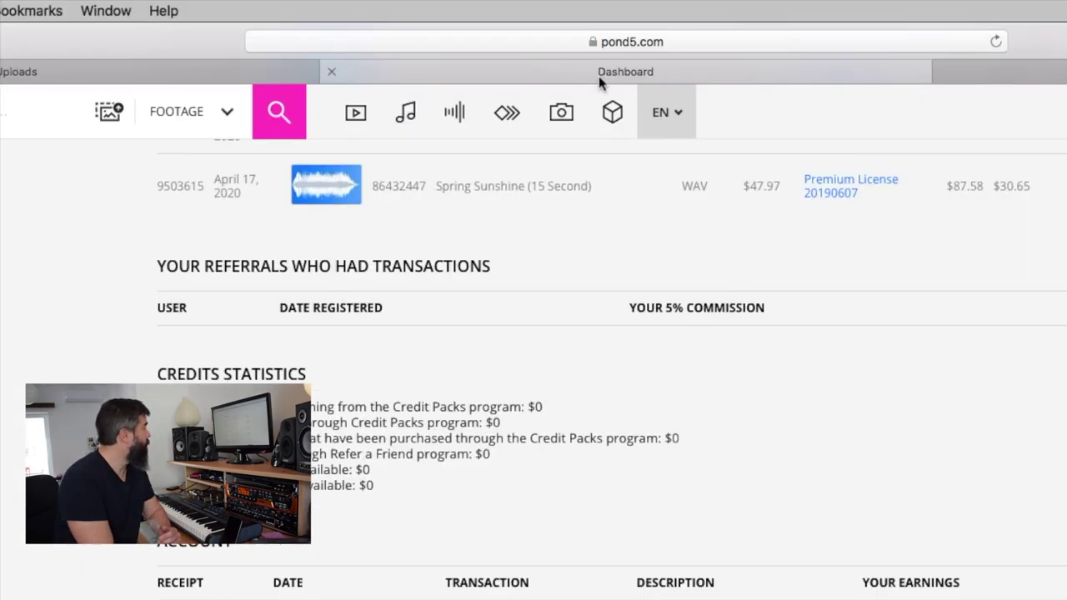
left_click(81, 76)
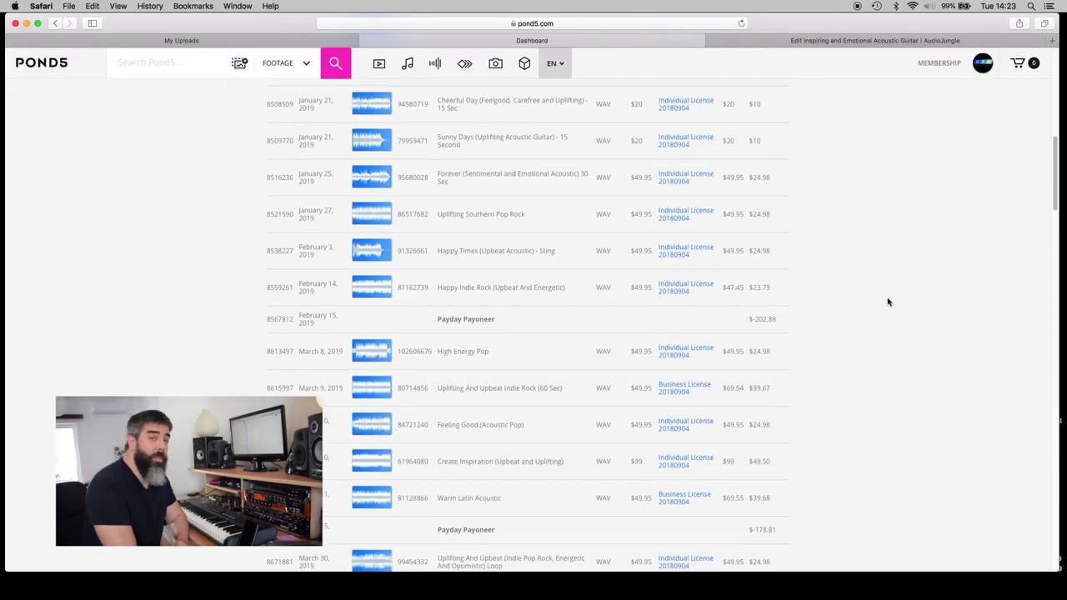
scroll(888, 302, "up", 2)
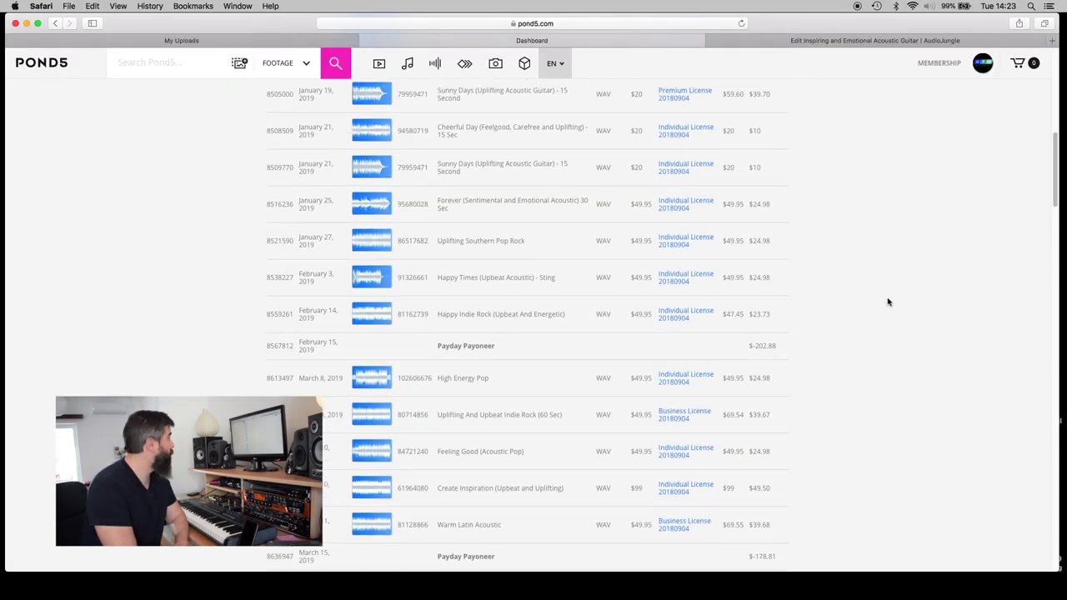
scroll(888, 302, "up", 1)
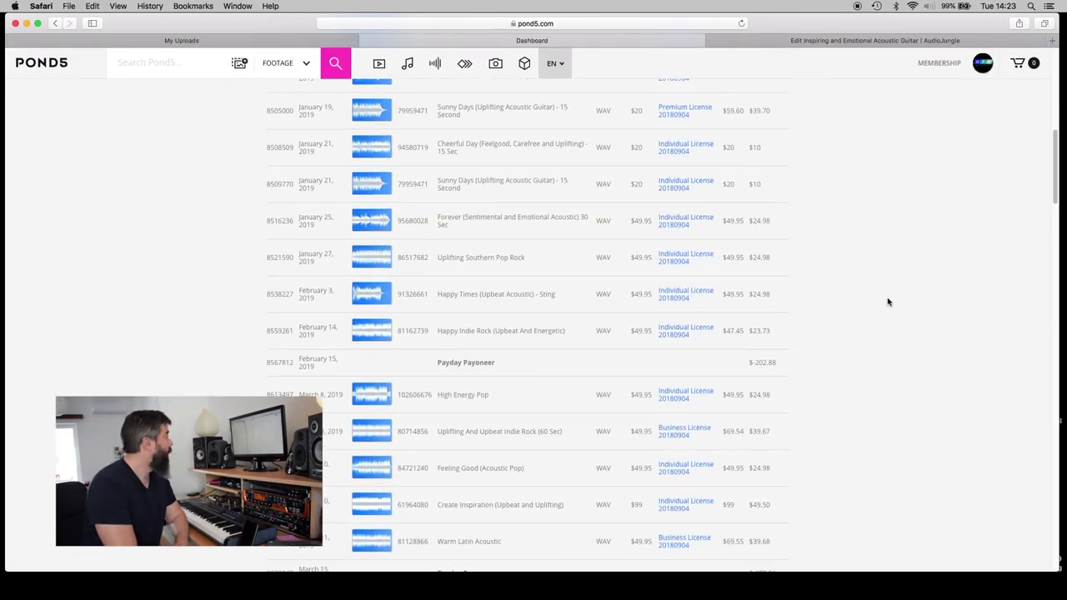
scroll(887, 302, "up", 1)
scroll(888, 302, "up", 2)
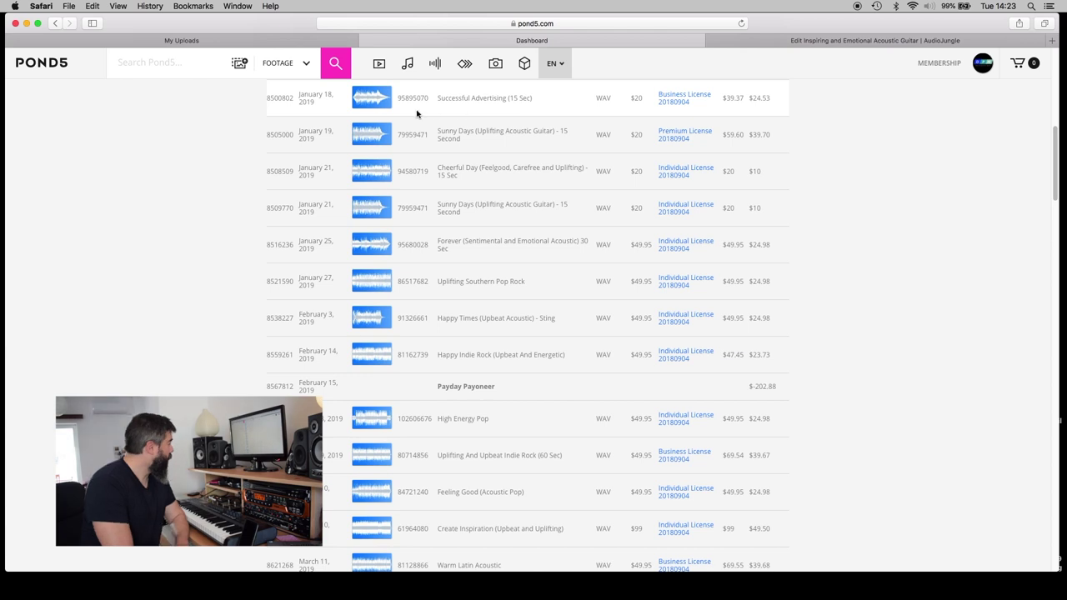
Examine the more recent sales of tracks priced at $47.97, comparing the license types and earnings per sale.
scroll(588, 116, "down", 5)
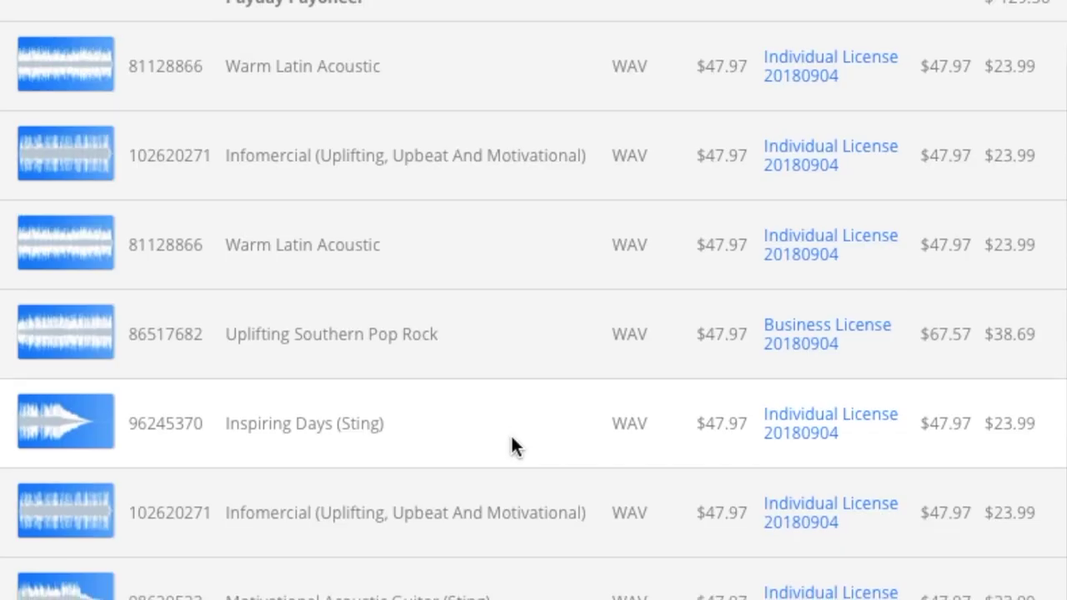
scroll(511, 445, "down", 1)
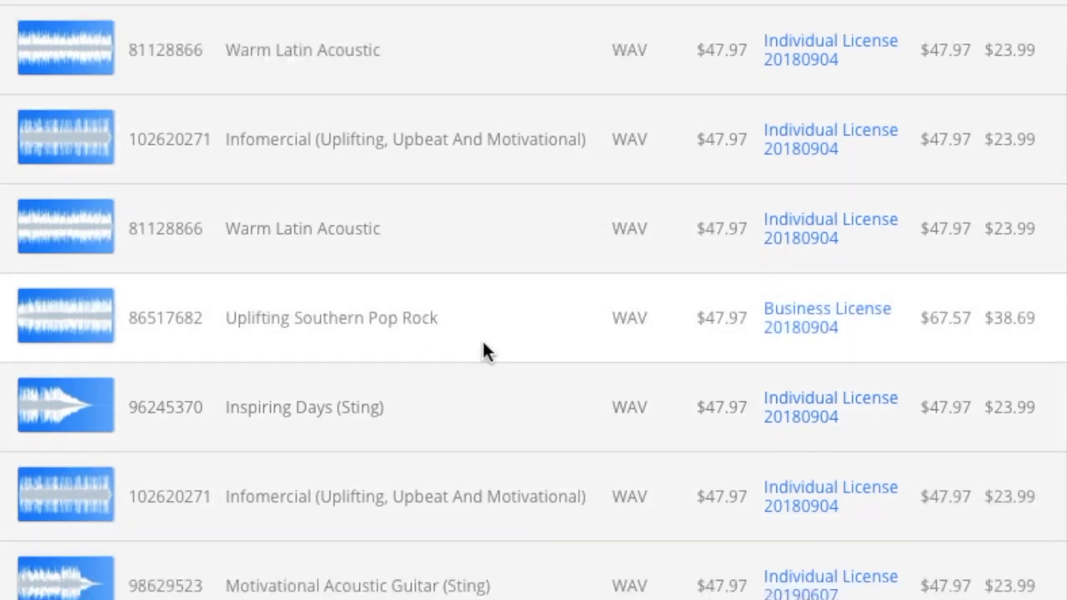
scroll(481, 345, "down", 1)
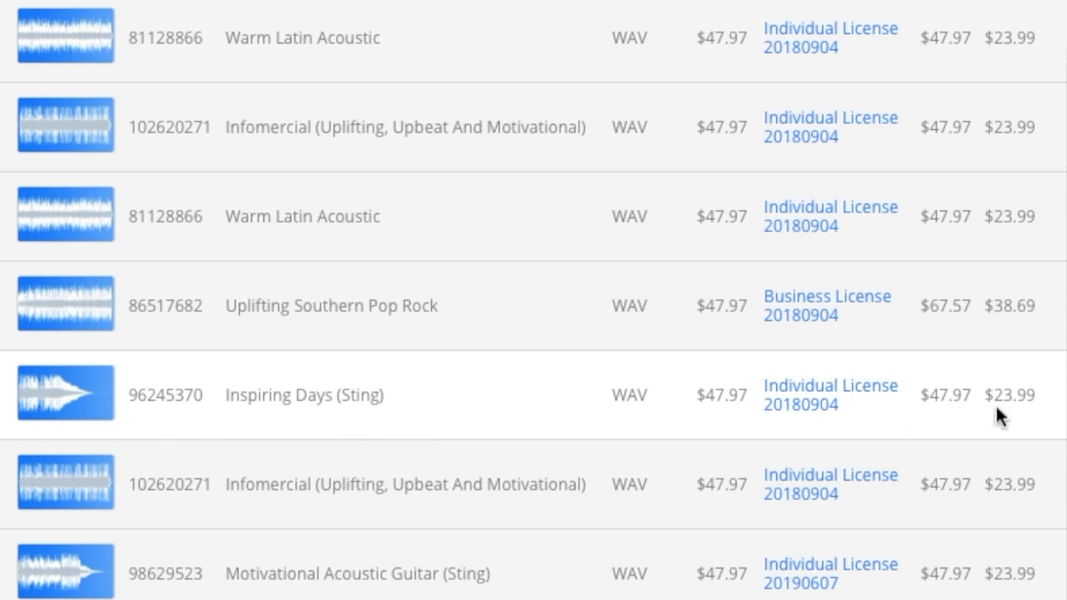
scroll(995, 403, "down", 1)
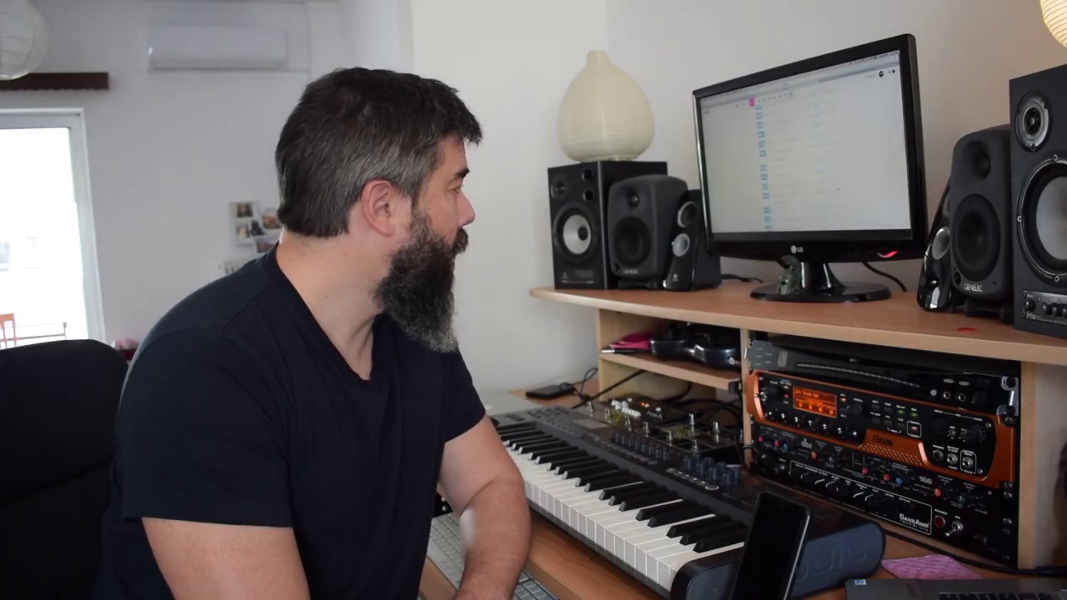